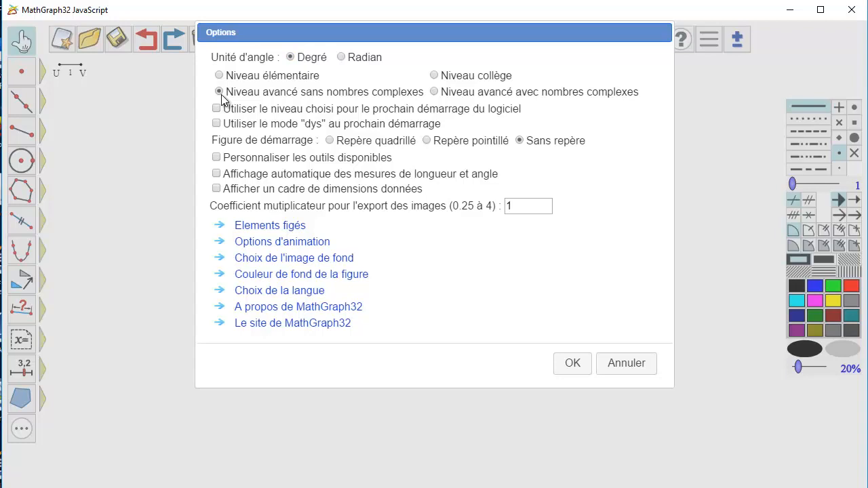
Step: Accept the advanced level without complex numbers and create a new radian figure with a gridded orthonormal frame and simple graduation
left_click(570, 364)
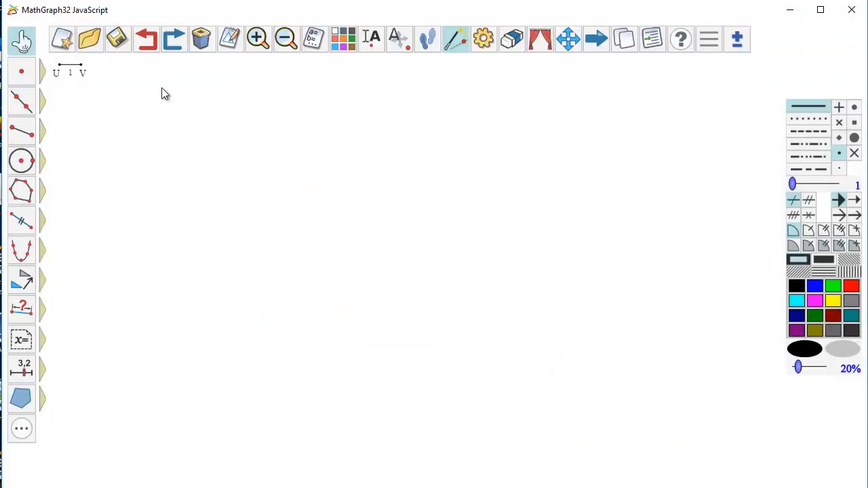
left_click(62, 41)
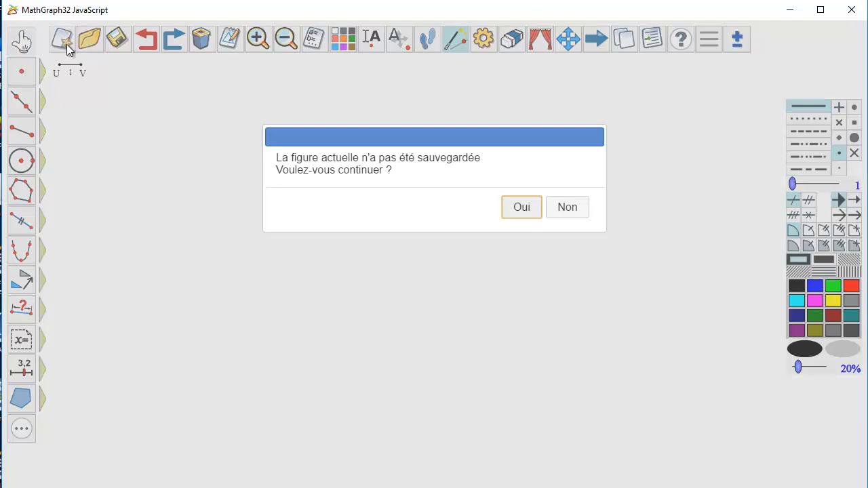
left_click(521, 209)
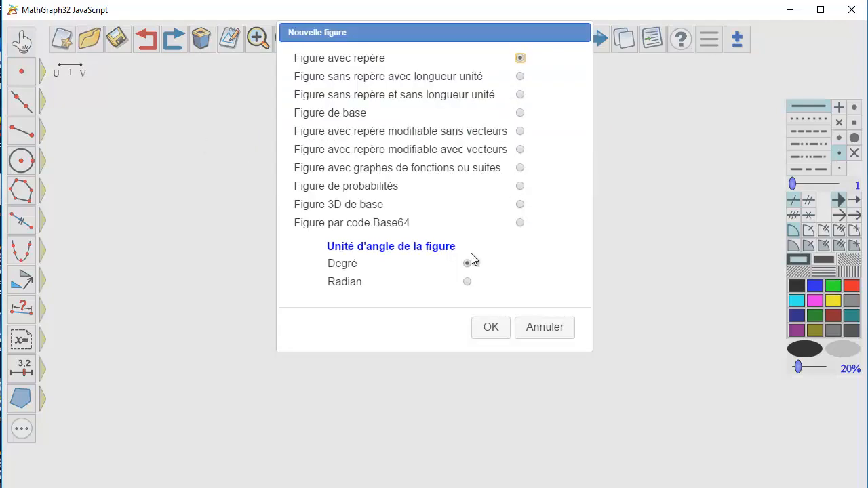
left_click(467, 282)
left_click(502, 330)
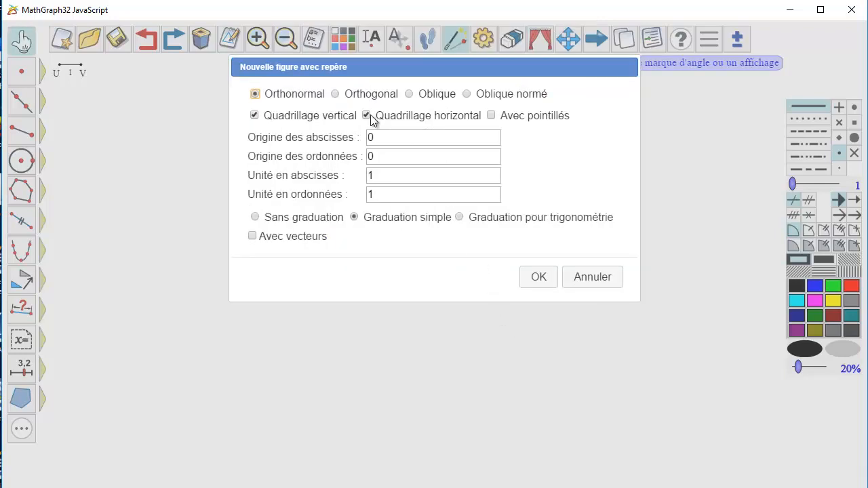
left_click(535, 277)
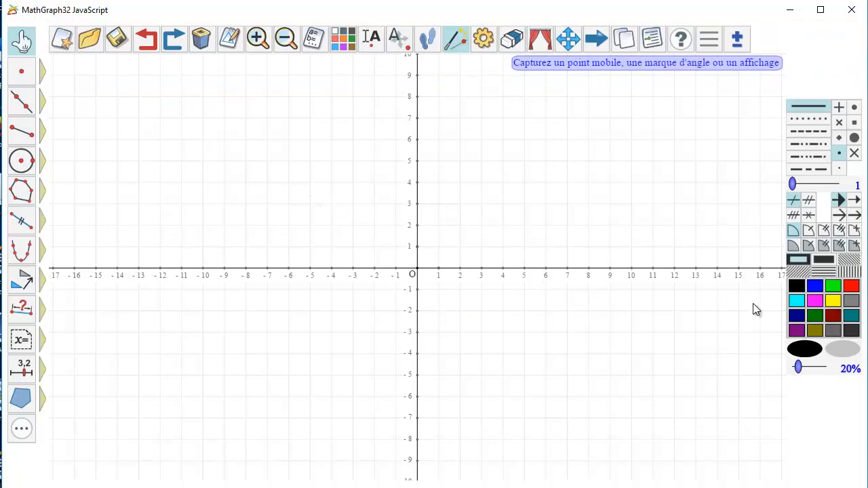
Step: Define the real function f(x) = 2+cos(x)+1/2*sin(x) and plot its curve in blue
left_click(816, 290)
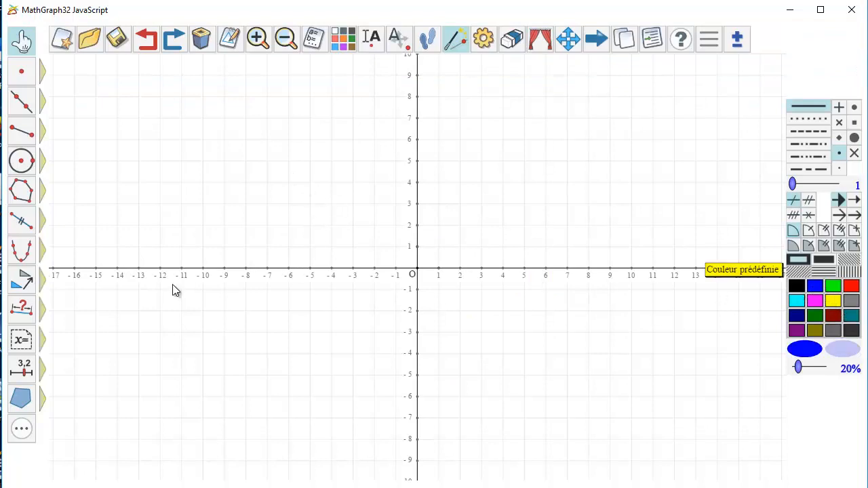
left_click(20, 377)
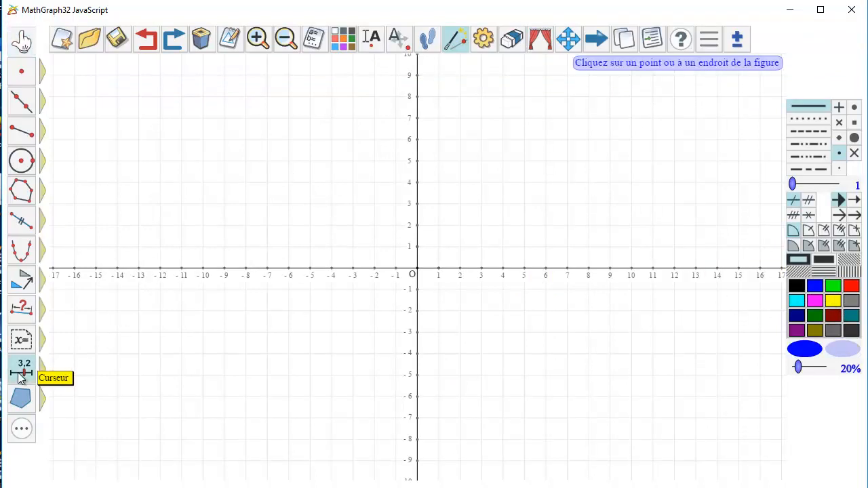
mouse_move(21, 377)
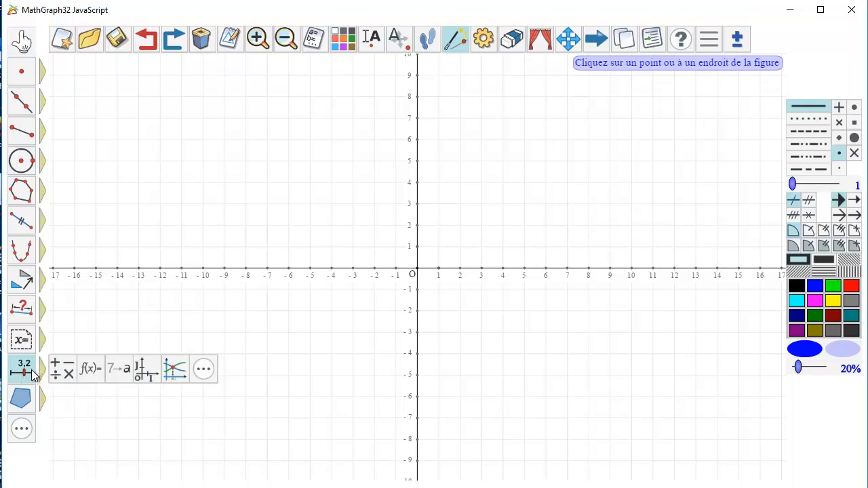
left_click(91, 370)
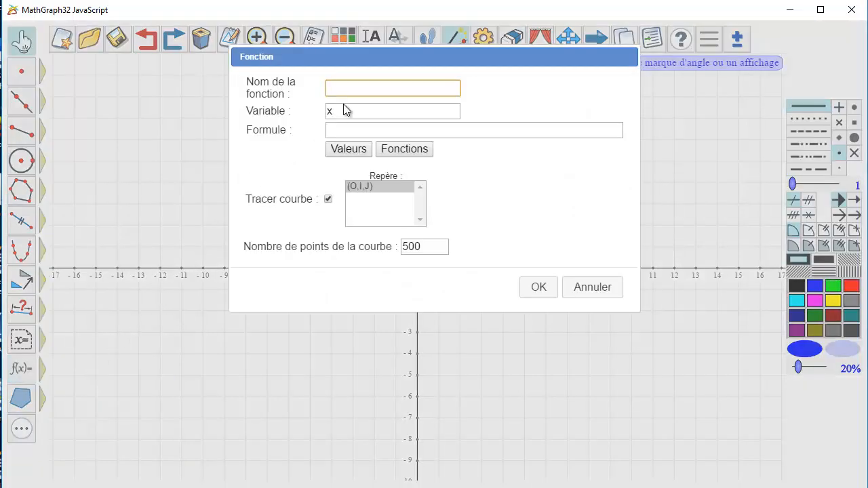
type("f")
left_click(338, 128)
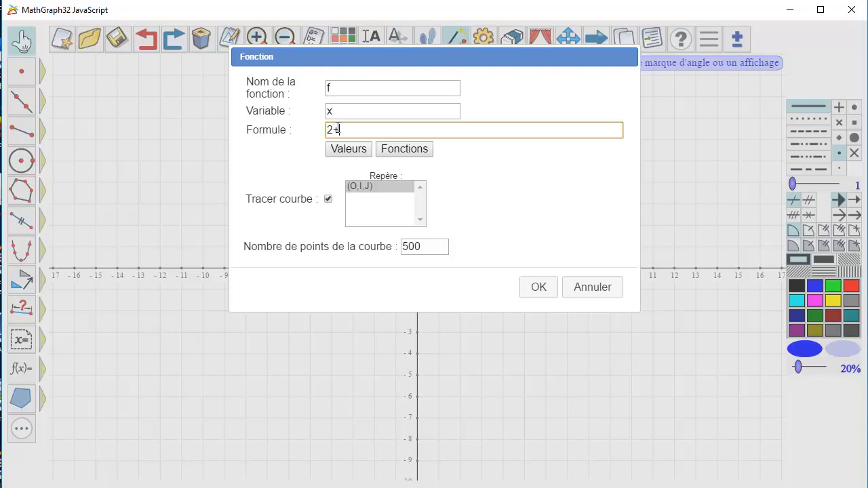
type("2+cos(x)+1/2*sin(x")
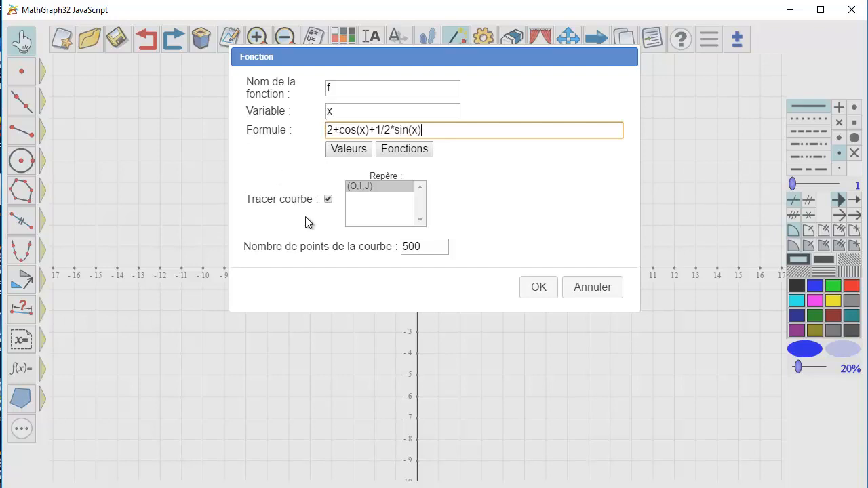
left_click(548, 291)
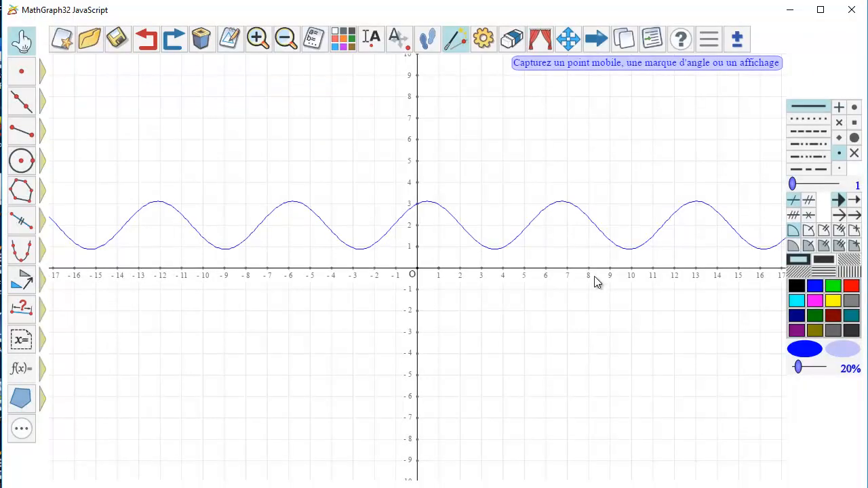
Step: Place two black linked points on the x-axis, A at about x = -6.5 and B just before x = 6
left_click(802, 289)
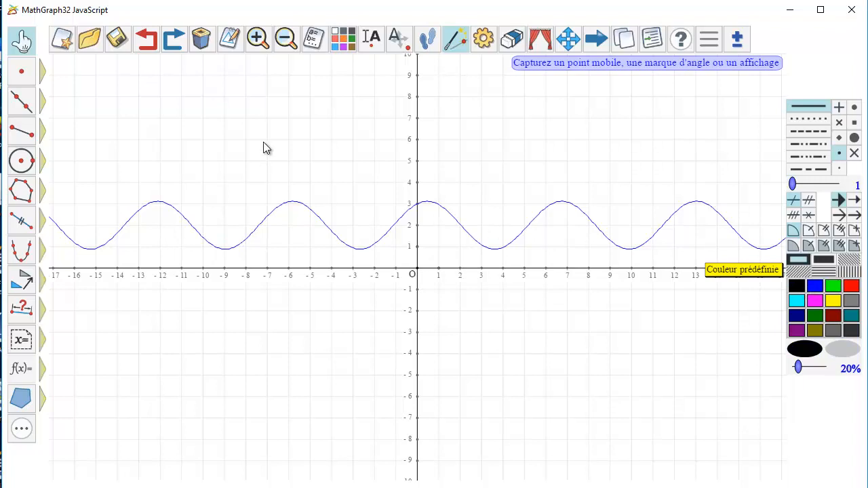
mouse_move(21, 74)
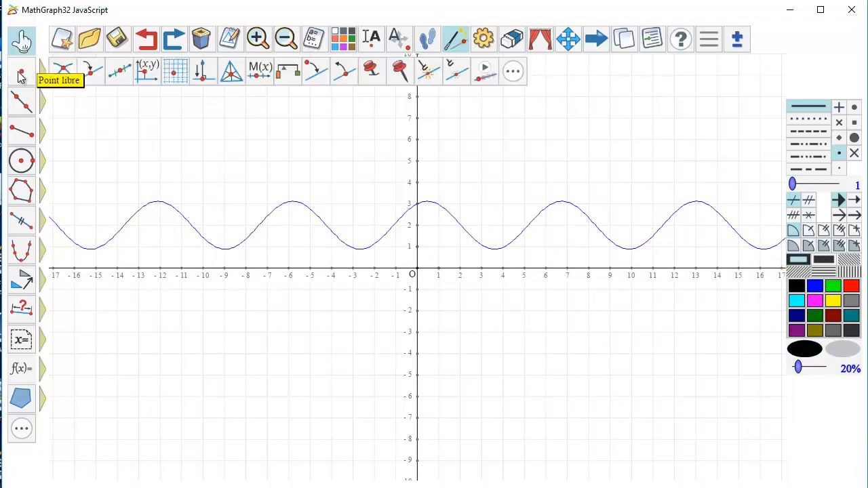
left_click(88, 75)
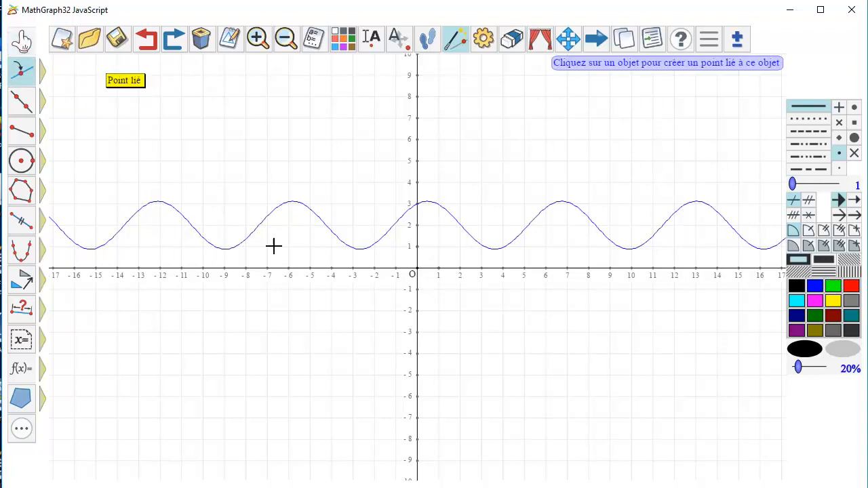
left_click(279, 270)
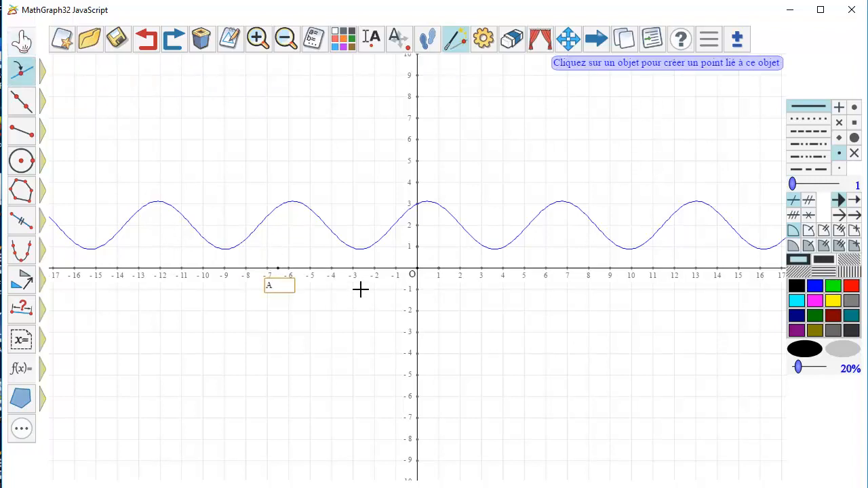
type("A")
key("Return")
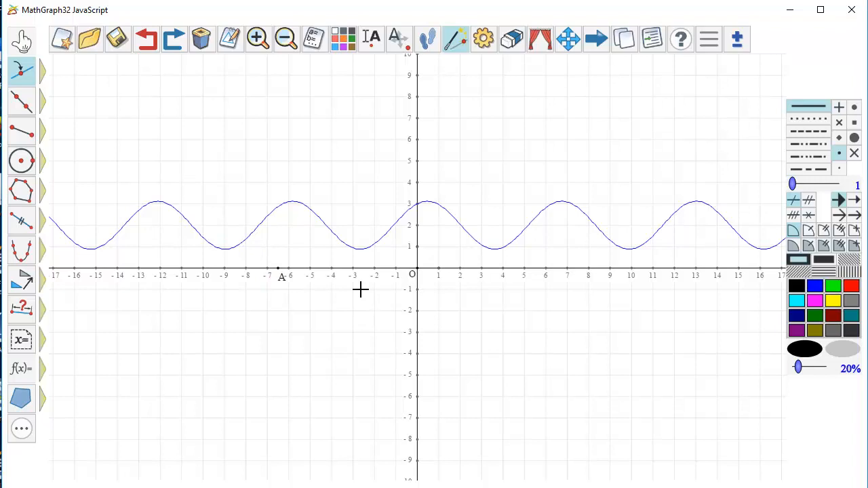
left_click(541, 269)
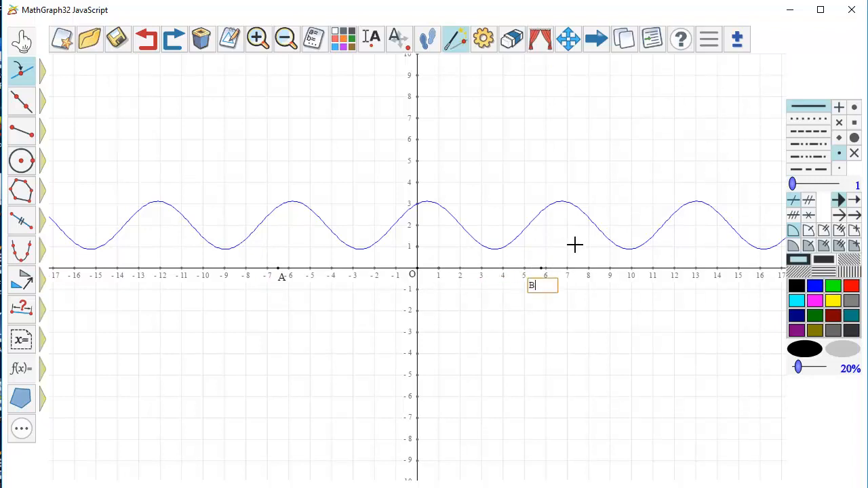
type("B")
key("Return")
Step: Hide the names of points A and B on the x-axis
left_click(372, 41)
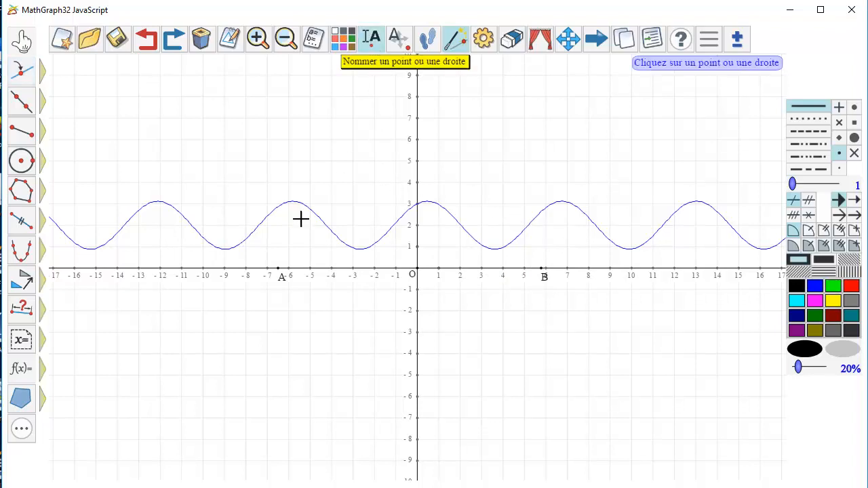
left_click(279, 271)
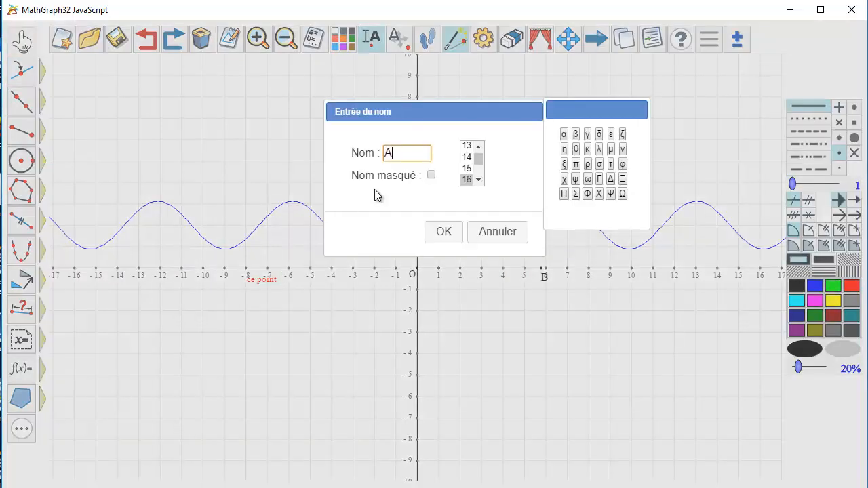
left_click(431, 174)
left_click(444, 232)
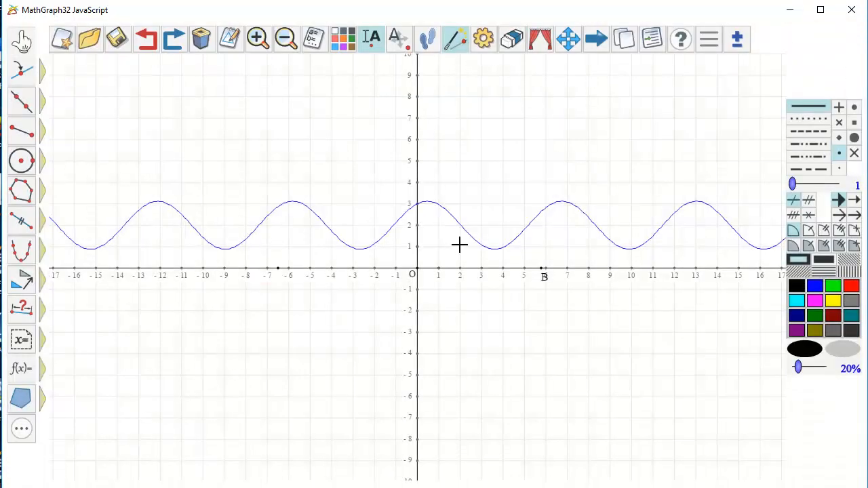
left_click(541, 278)
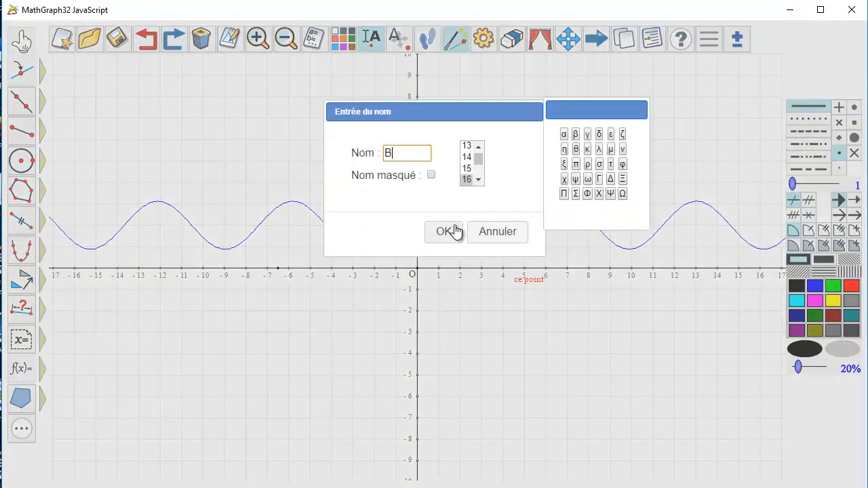
left_click(432, 175)
left_click(444, 227)
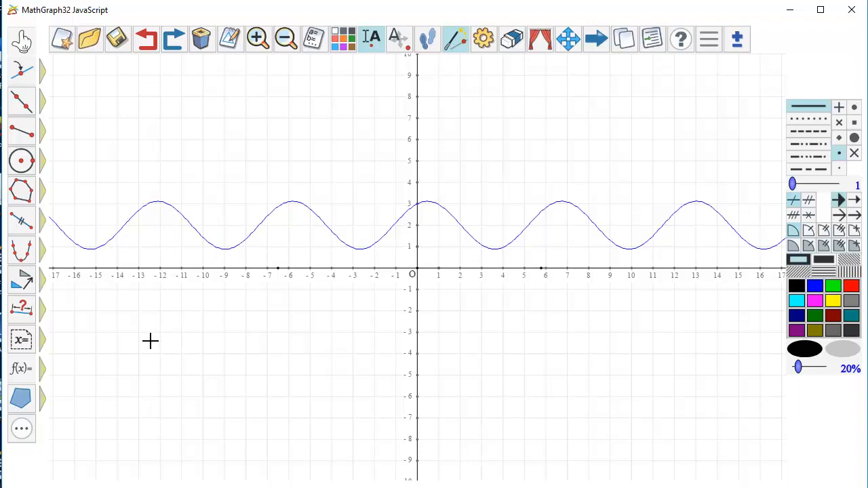
Step: Measure the abscissas of the two x-axis points in frame (O,I,J), naming them a for the negative-side point and b for the other
left_click(19, 311)
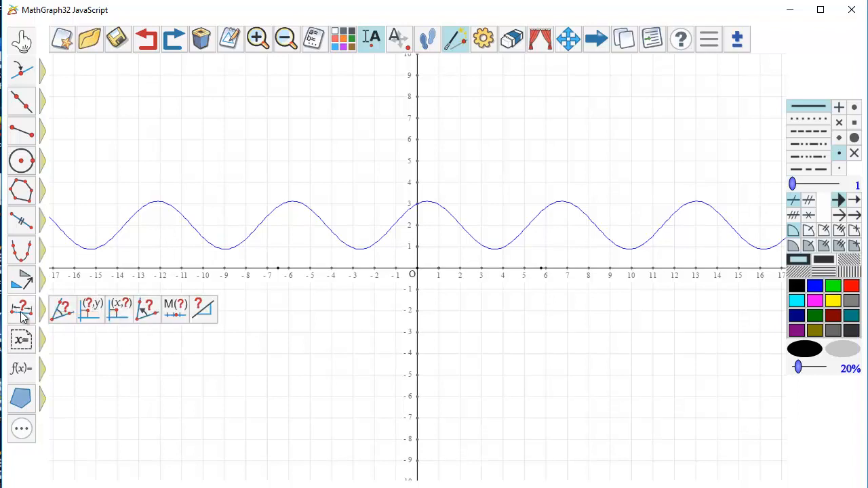
left_click(91, 310)
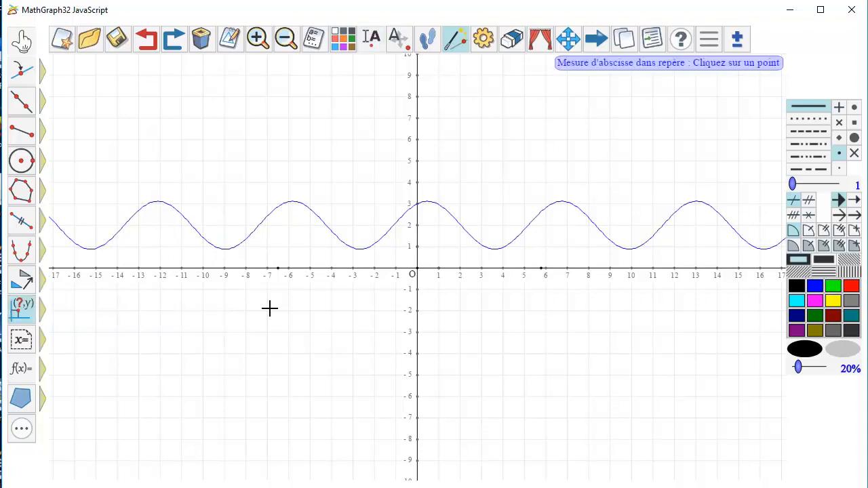
left_click(279, 270)
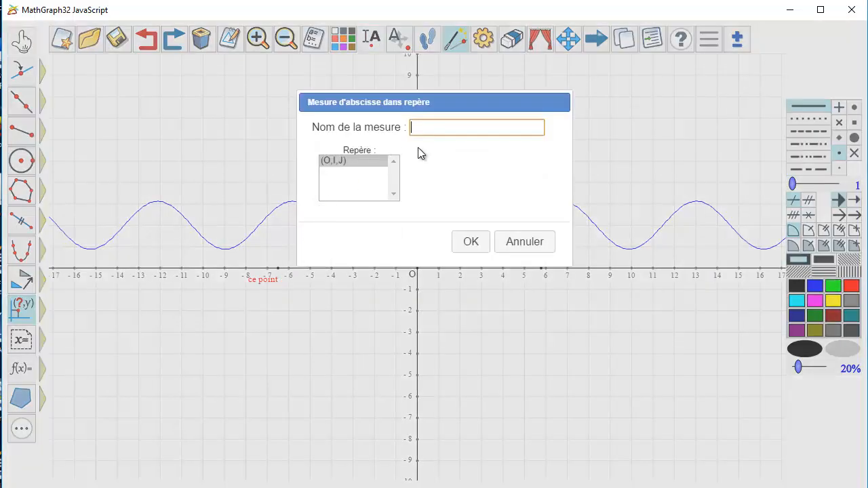
type("a")
left_click(475, 242)
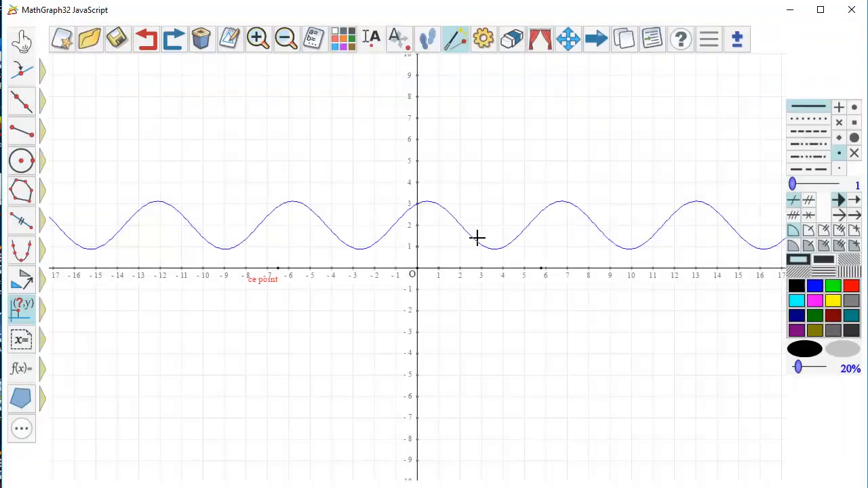
left_click(543, 269)
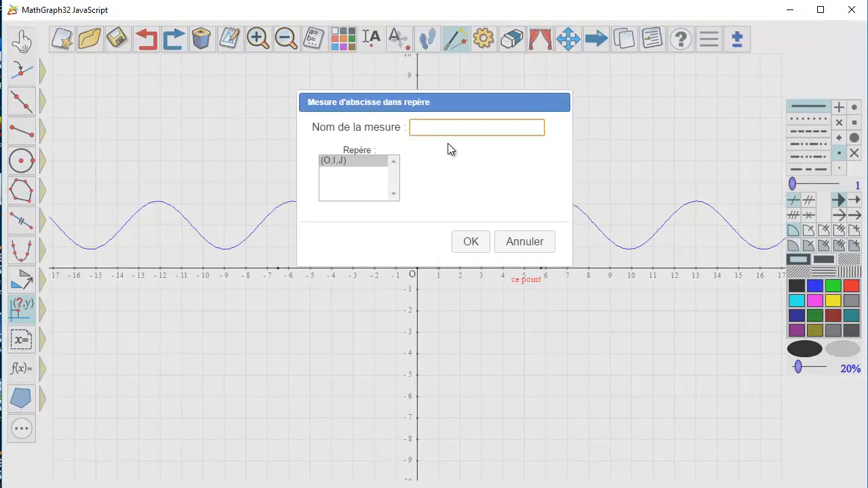
type("b")
left_click(472, 243)
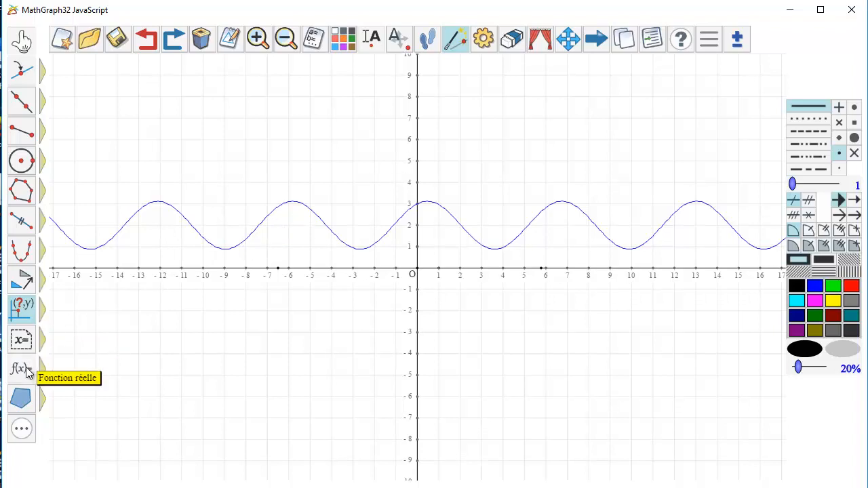
Step: Display value a linked to the negative-side x-axis point, horizontally centred with background erasing, and move it just below the axis
mouse_move(20, 342)
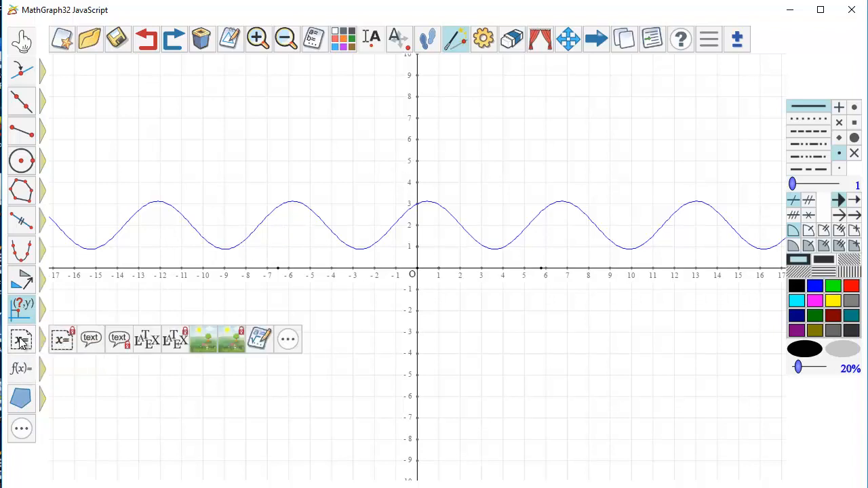
left_click(61, 341)
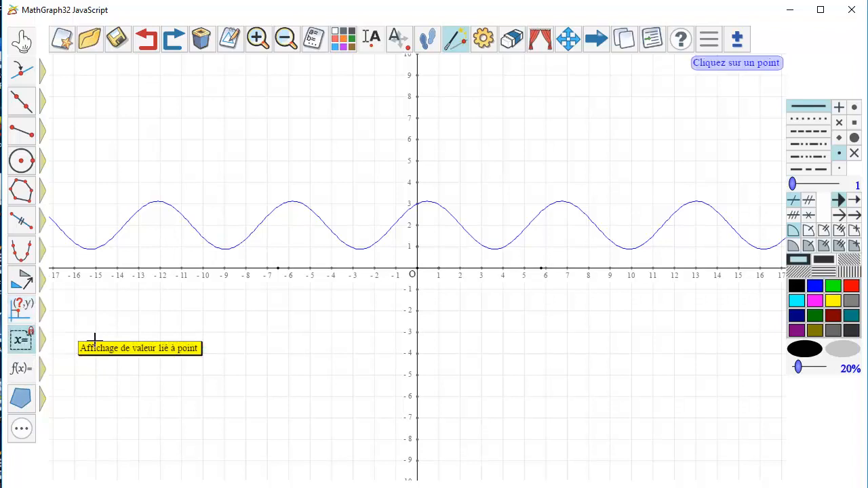
left_click(279, 270)
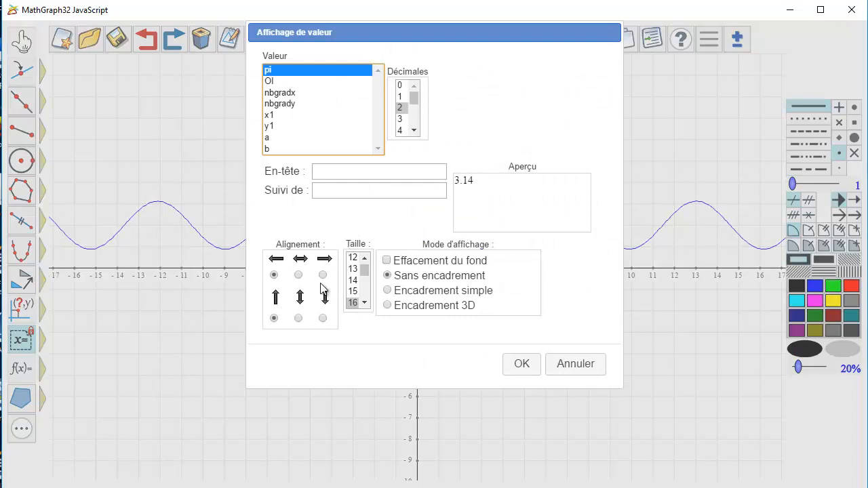
left_click(298, 276)
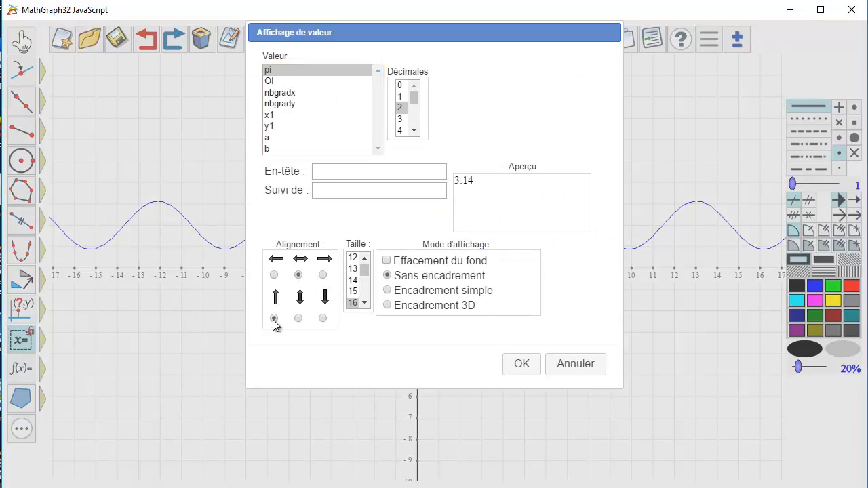
left_click(274, 318)
left_click(280, 138)
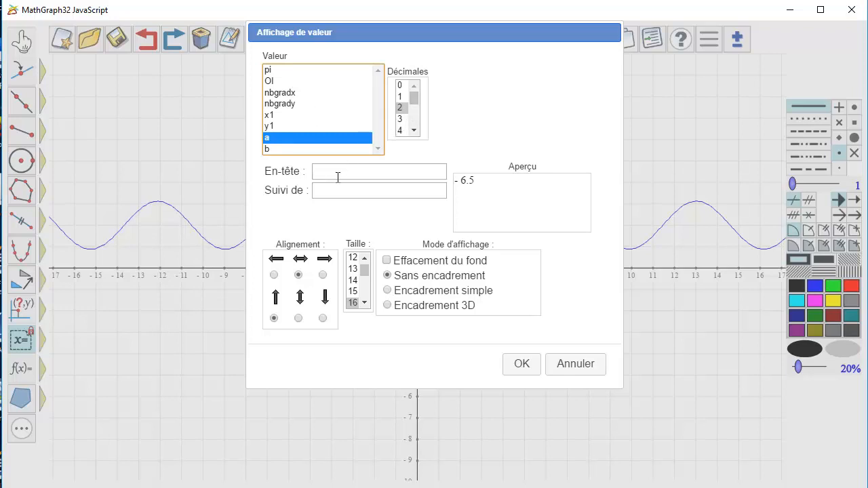
left_click(388, 260)
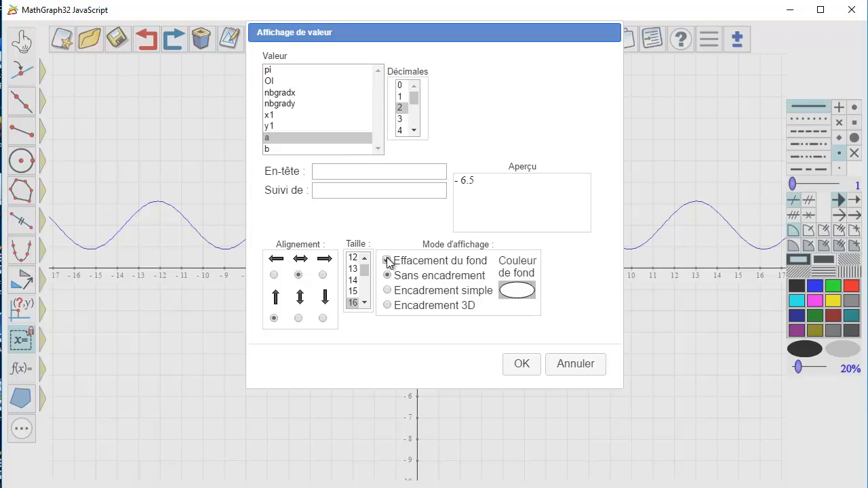
left_click(520, 361)
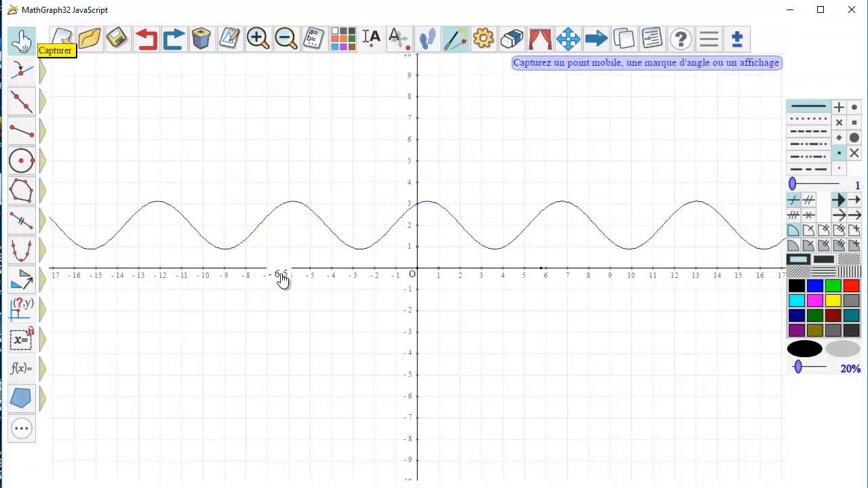
left_click_drag(281, 275, 283, 288)
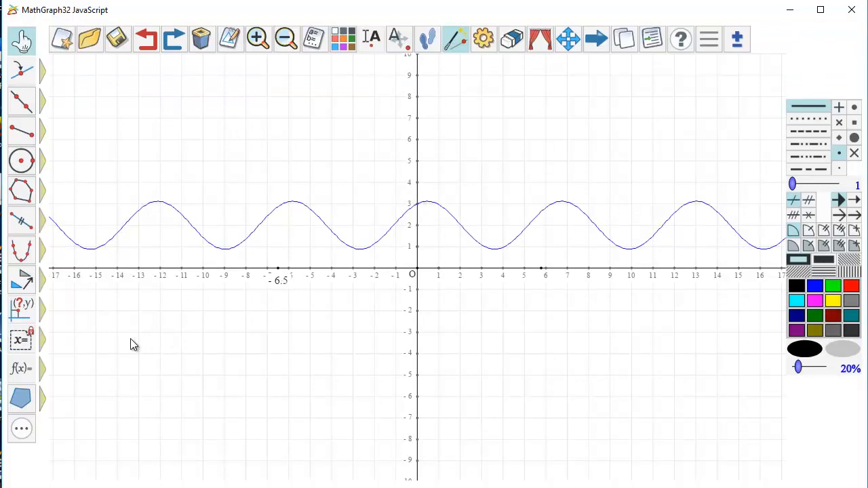
Step: Display value b linked to the positive-side x-axis point, horizontally centred with background erasing, and move it just below the axis
left_click(21, 339)
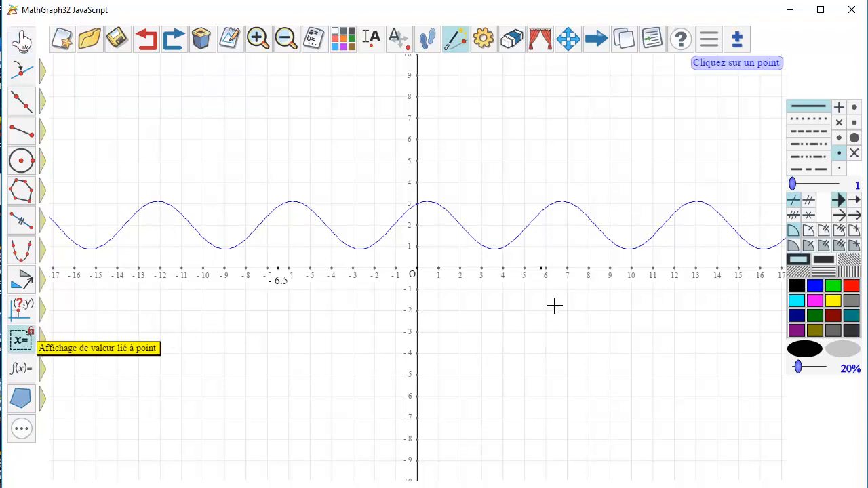
left_click(542, 270)
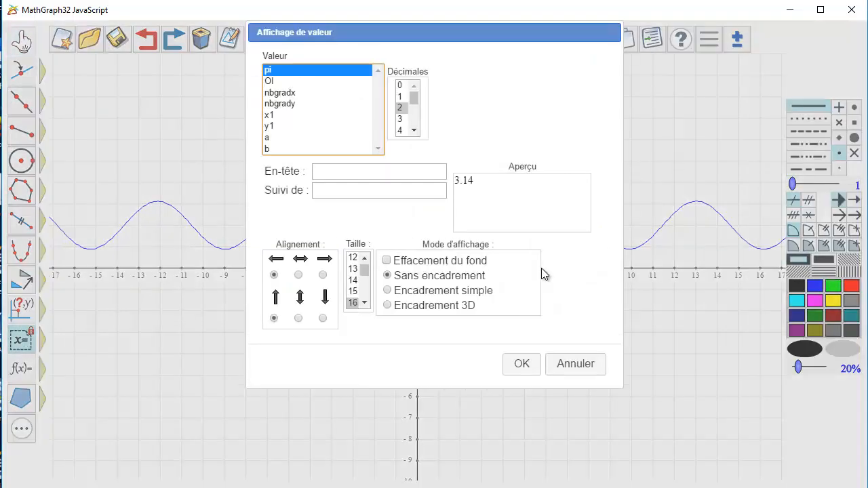
left_click(278, 148)
left_click(299, 275)
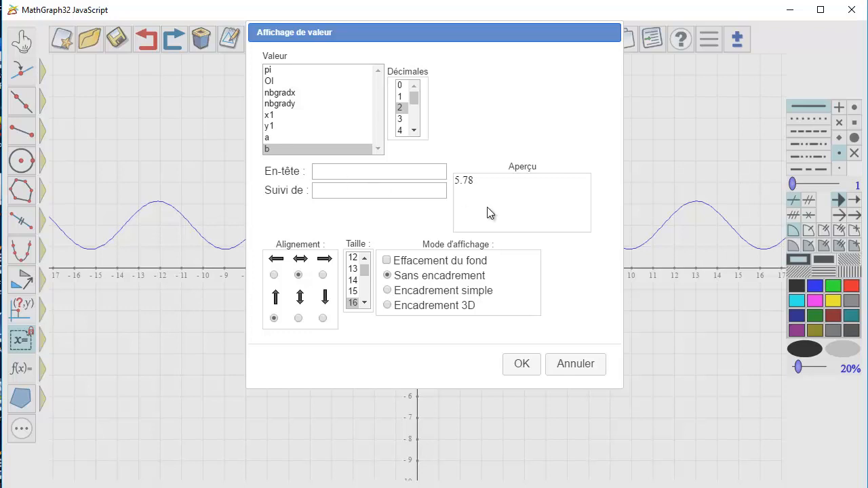
left_click(401, 263)
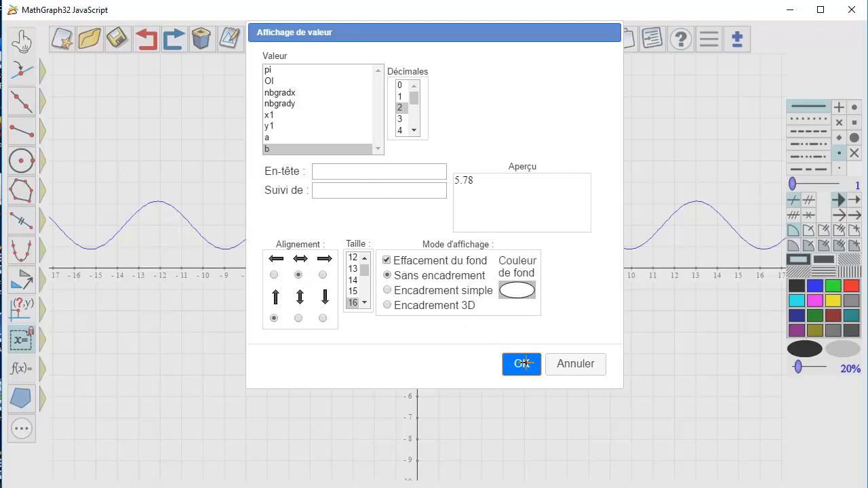
left_click(523, 364)
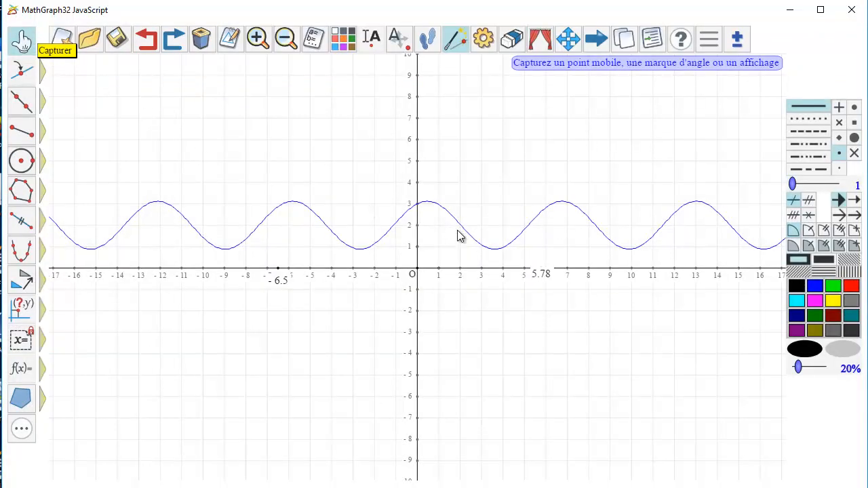
left_click_drag(543, 278, 543, 283)
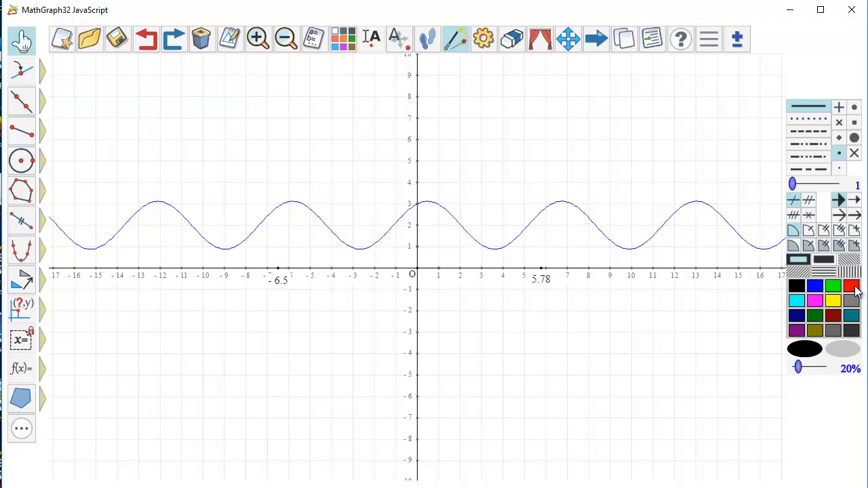
Step: Recolour the two abscissa displays below the x-axis red
left_click(853, 288)
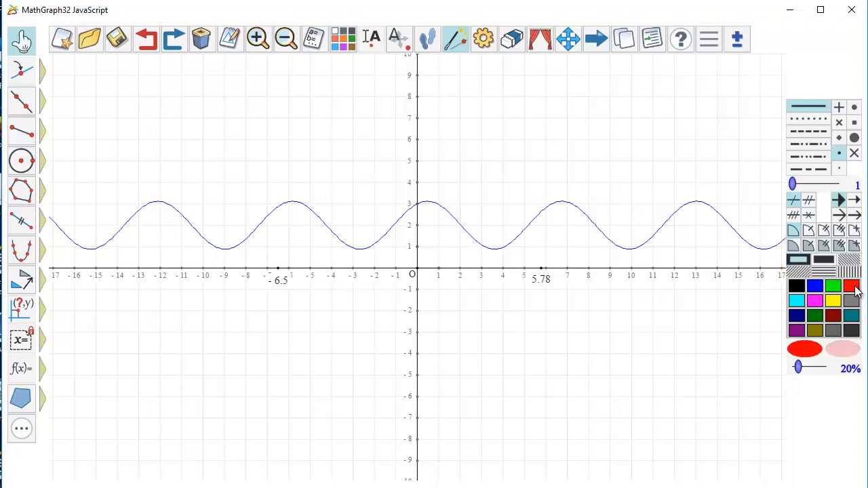
left_click(345, 41)
left_click(283, 283)
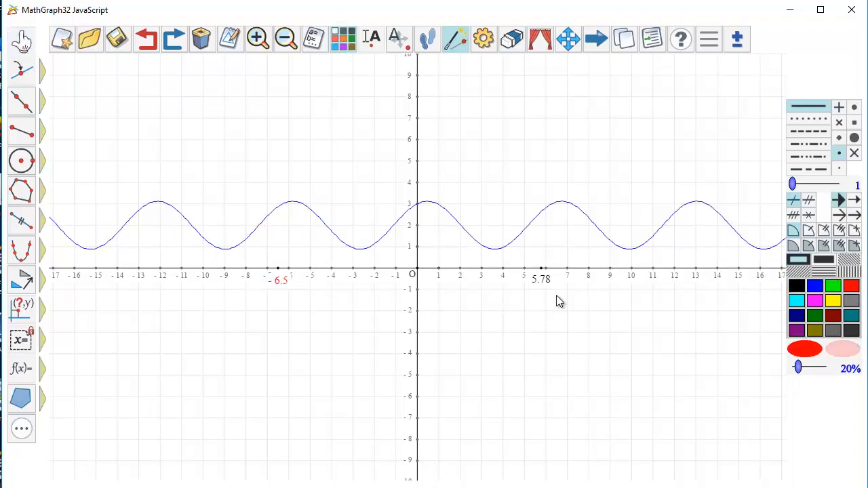
left_click(547, 286)
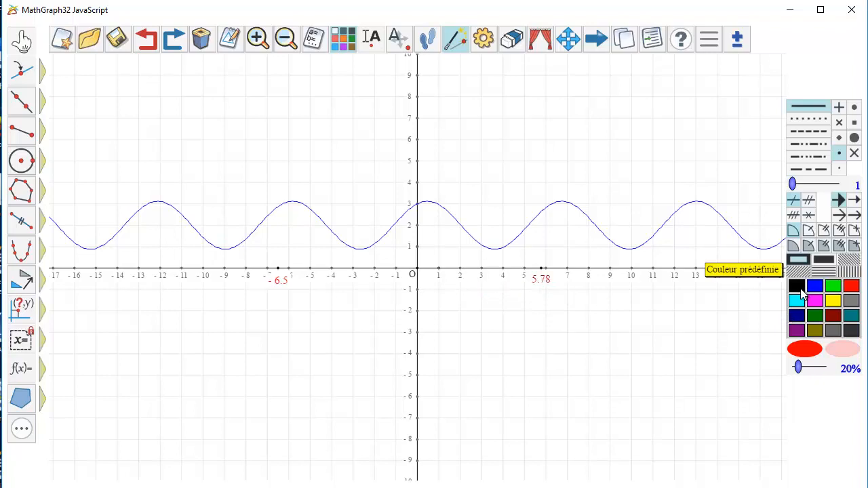
Step: Create a black point by coordinates with abscissa a and ordinate f(a) in frame (O,I,J)
left_click(798, 288)
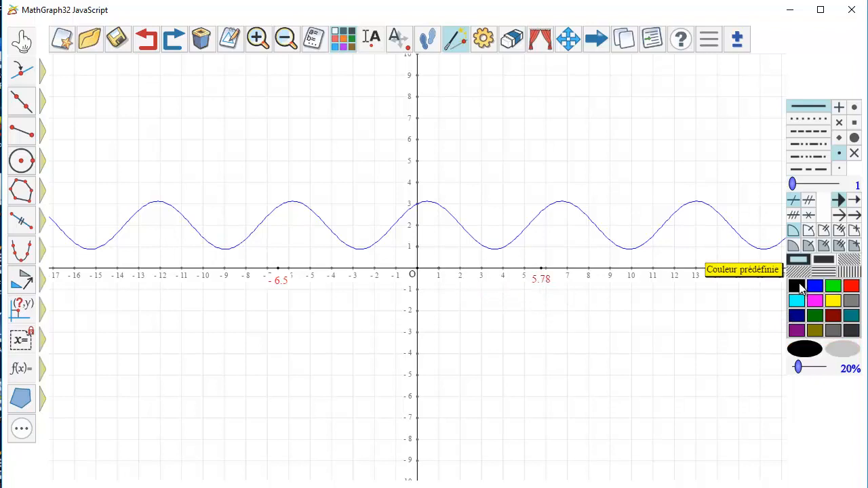
left_click(20, 72)
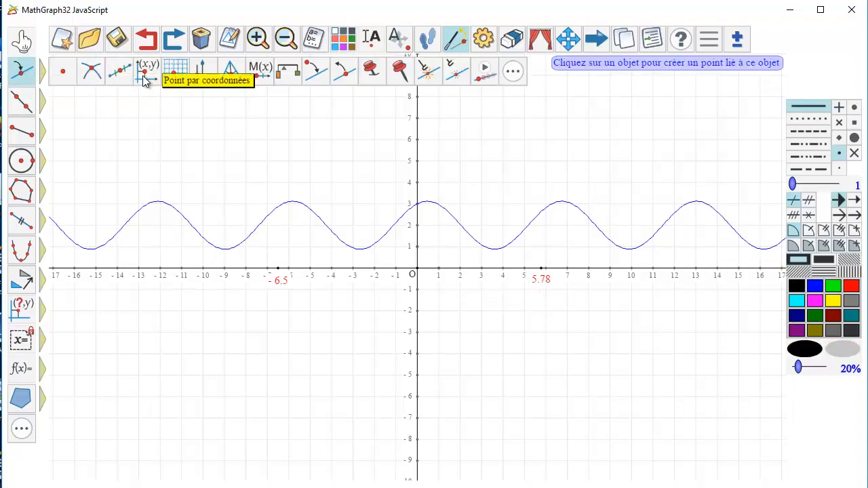
left_click(148, 75)
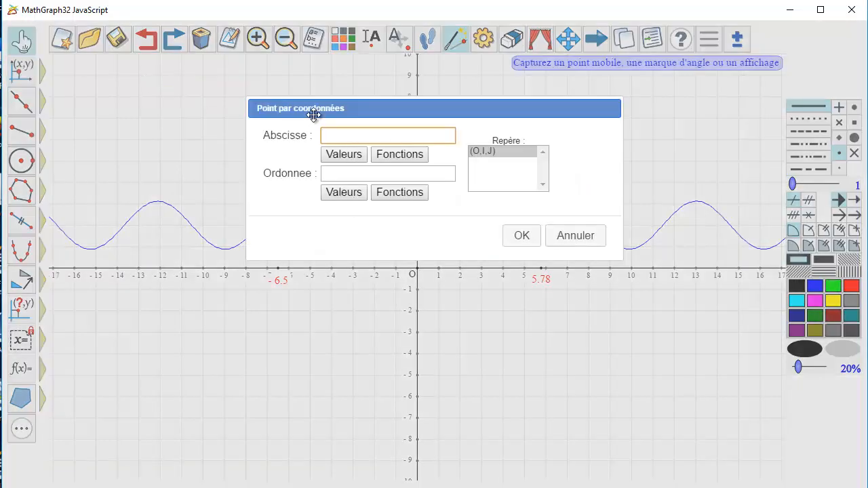
type("a")
key("Tab")
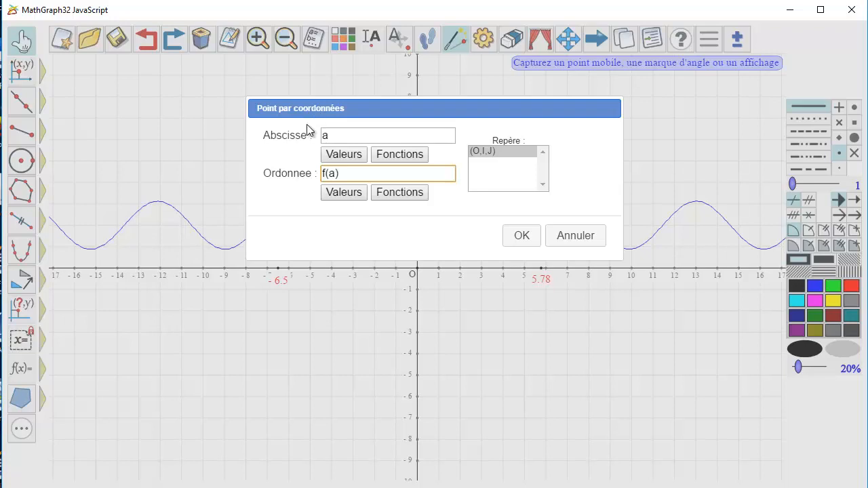
left_click(518, 239)
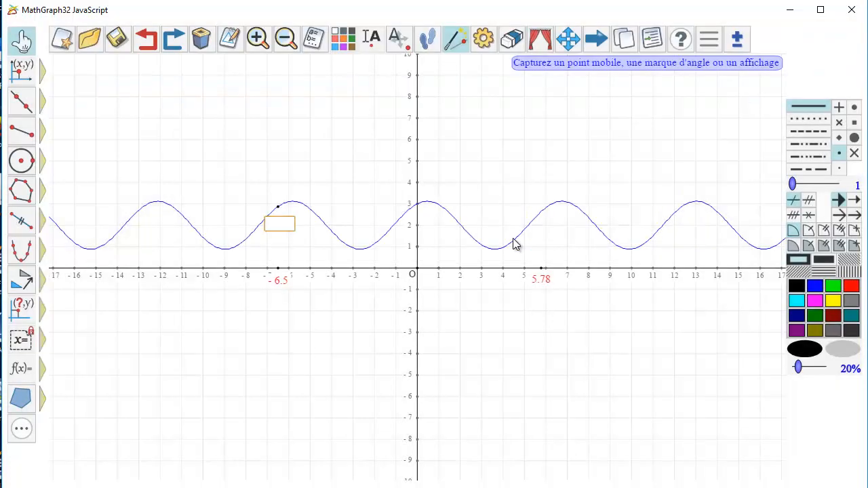
Step: Create a black point by coordinates with abscissa b and ordinate f(b) in frame (O,I,J)
left_click(21, 70)
type("b")
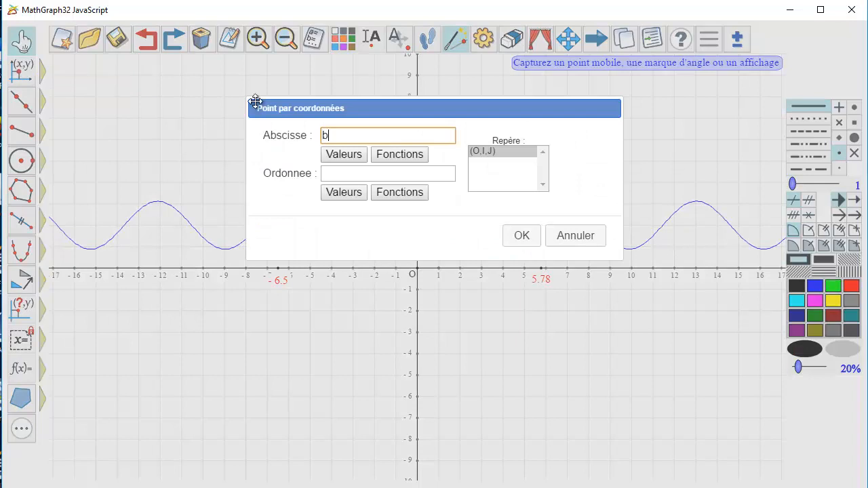
key("Tab")
type("f(")
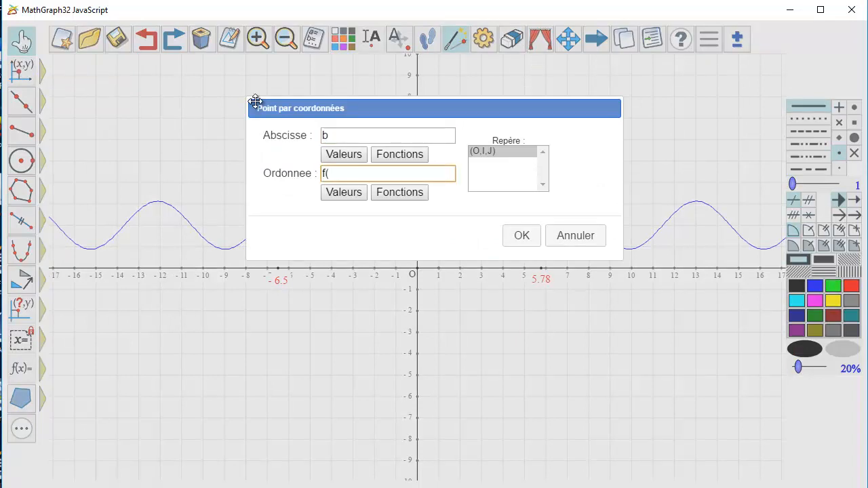
type("b)")
left_click(516, 235)
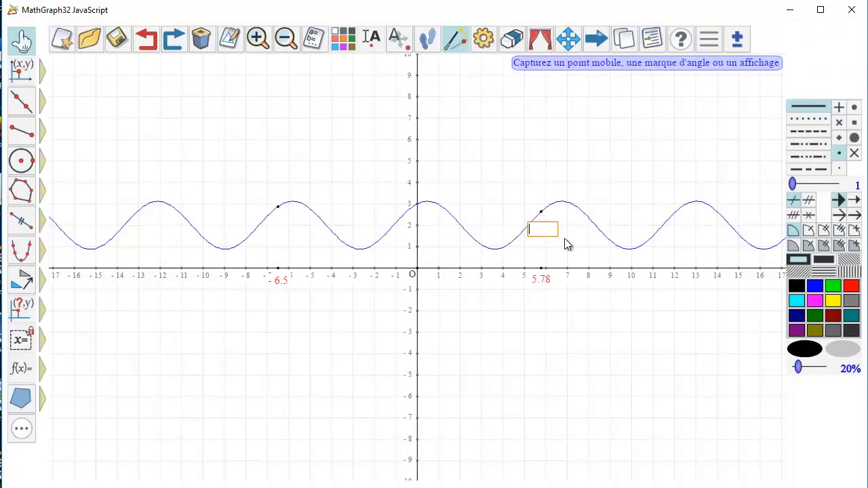
Step: Draw dotted black segments joining each movable x-axis point to its corresponding point on the curve
left_click(814, 121)
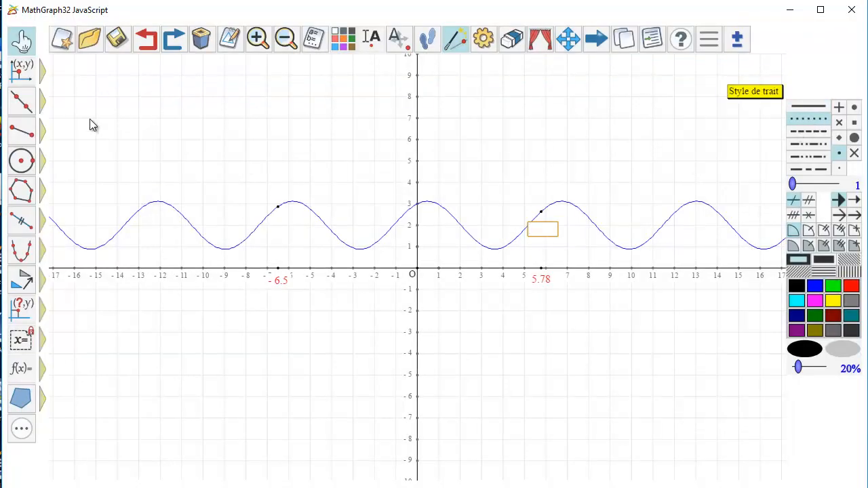
left_click(22, 135)
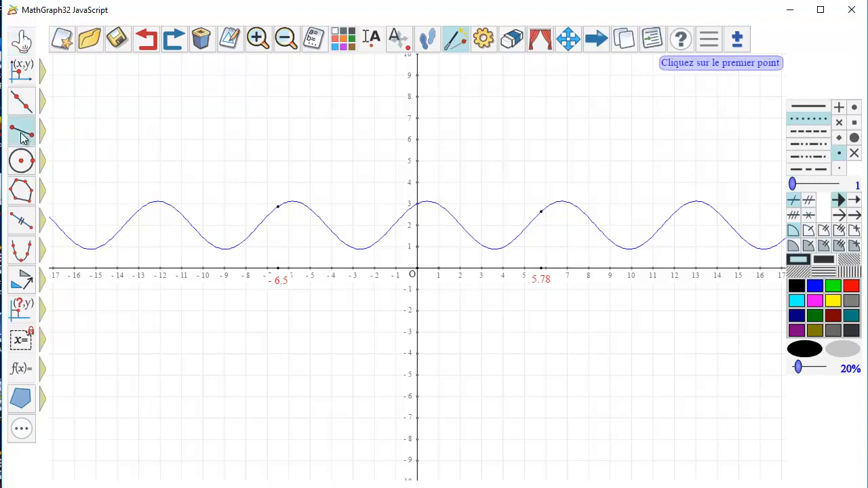
left_click(278, 268)
left_click(278, 207)
left_click(547, 269)
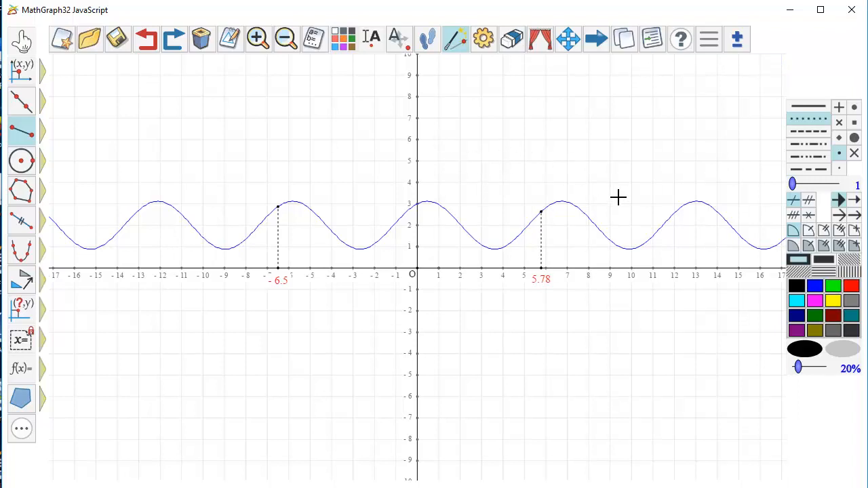
Step: Plot the curve of f in purple on the interval from a to b in frame (O,I,J), using 300 points
left_click(797, 333)
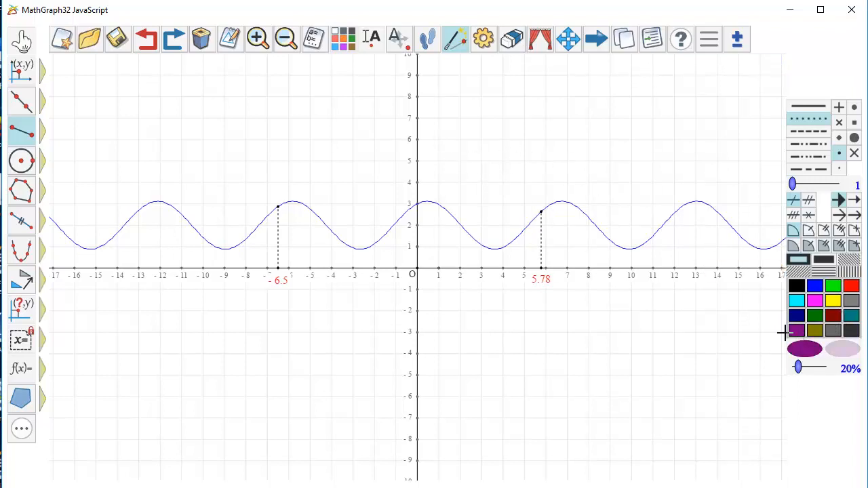
left_click(20, 255)
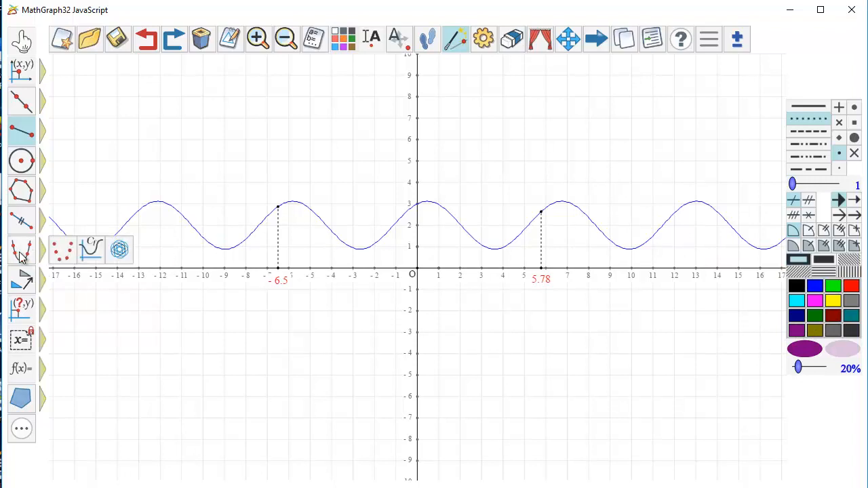
left_click(92, 252)
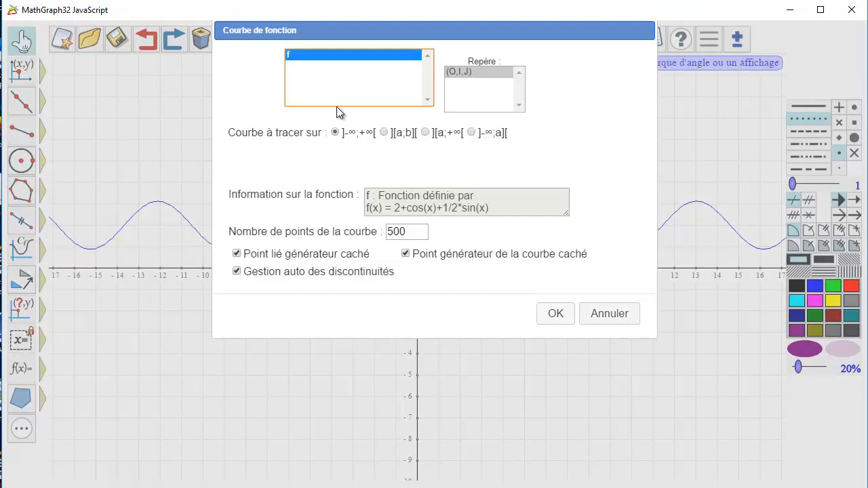
left_click(385, 133)
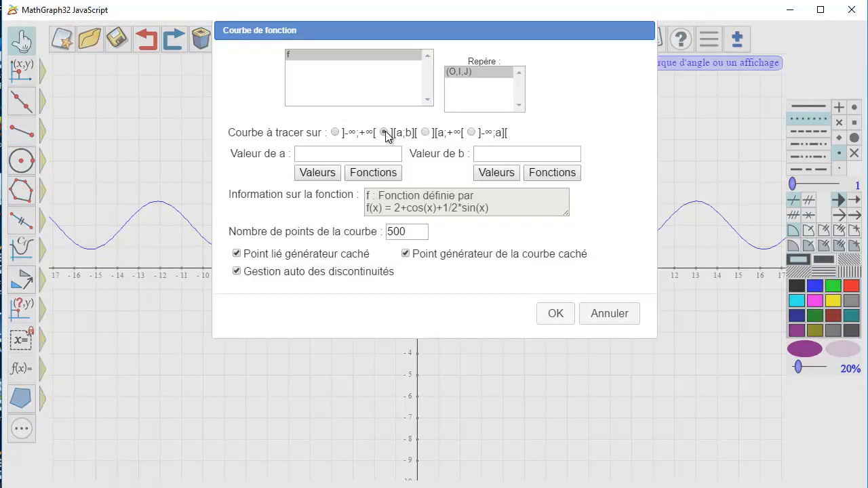
left_click(327, 155)
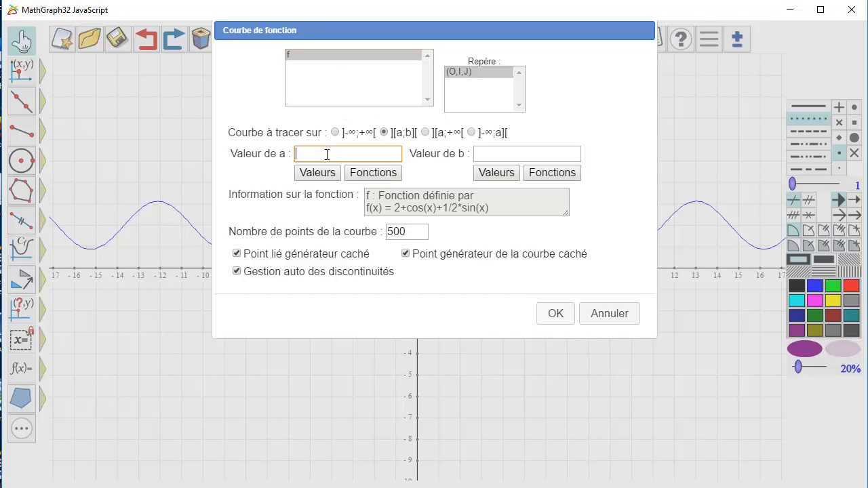
type("a")
left_click(483, 154)
type("b")
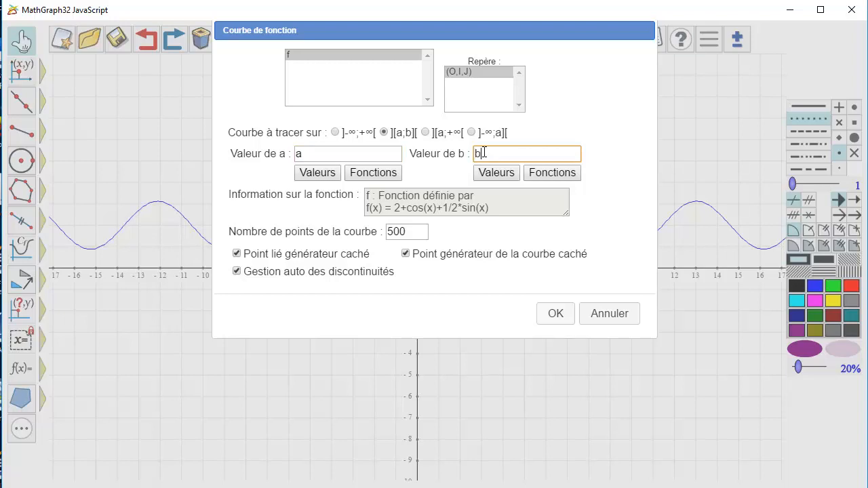
double_click(417, 232)
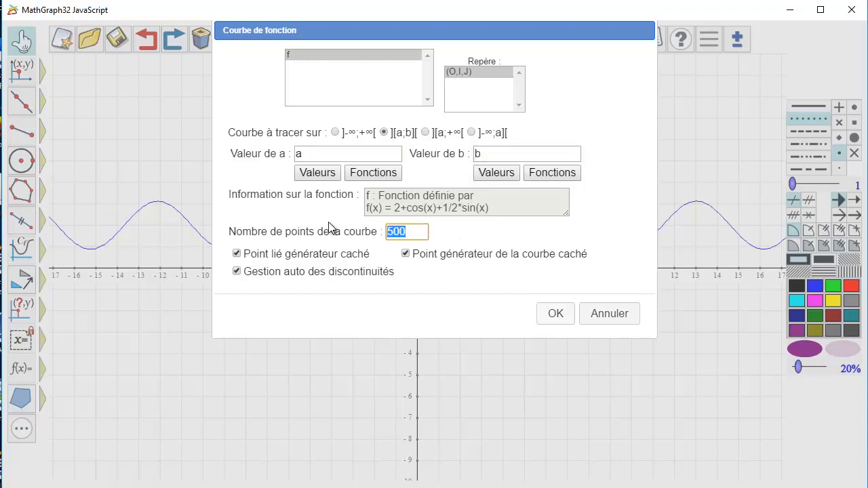
type("300")
left_click(549, 318)
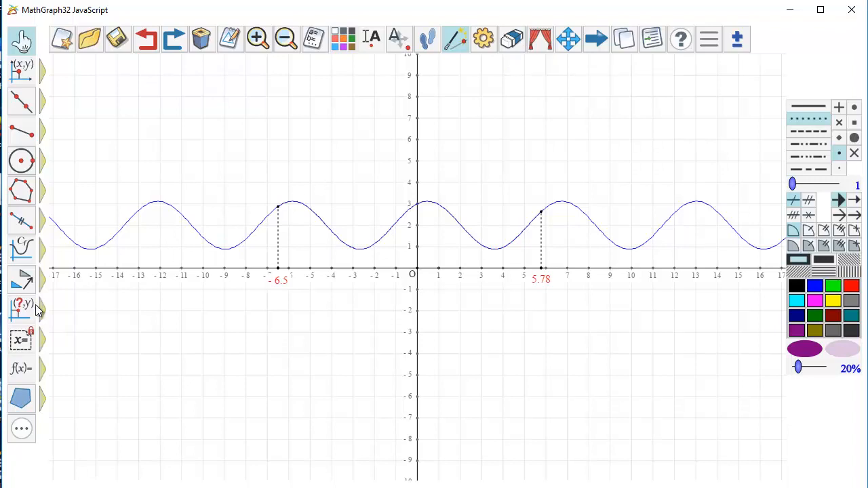
Step: Fill the surface between the portion of f's curve from a to b and the x-axis in translucent purple
mouse_move(20, 403)
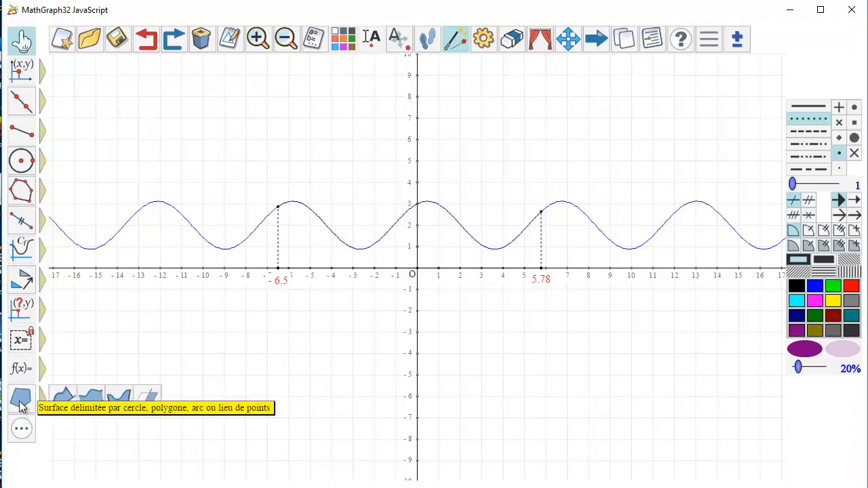
left_click(66, 401)
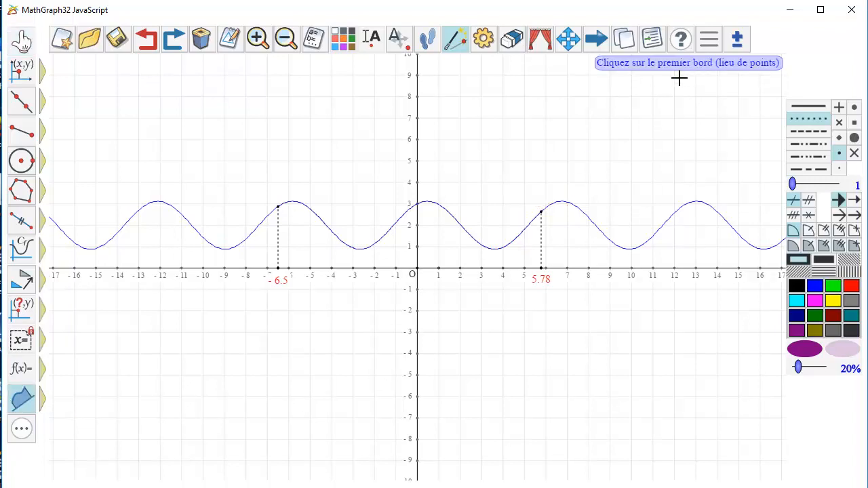
left_click(313, 214)
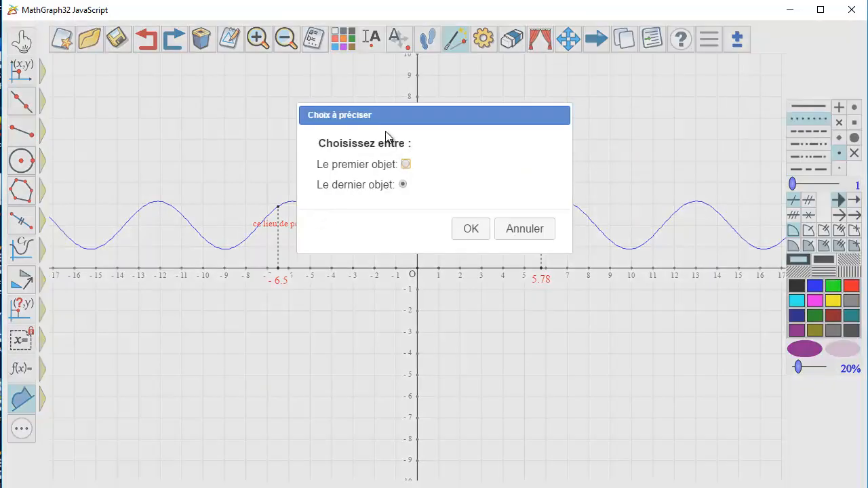
left_click(478, 230)
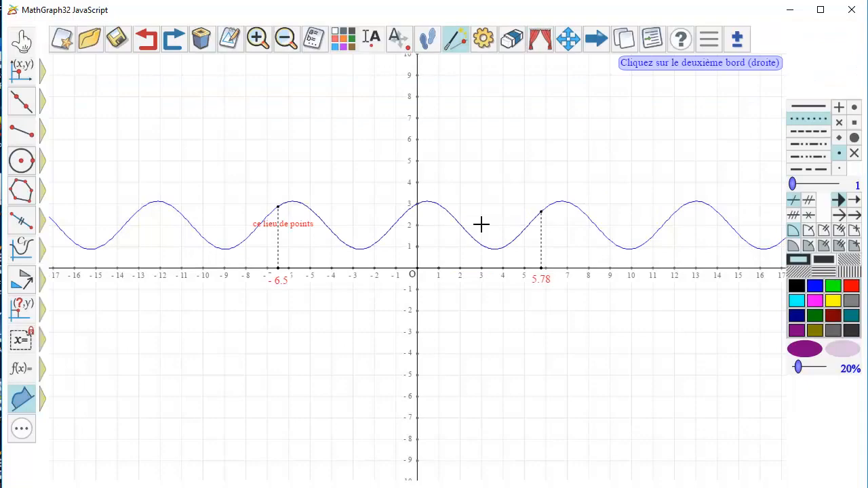
left_click(317, 264)
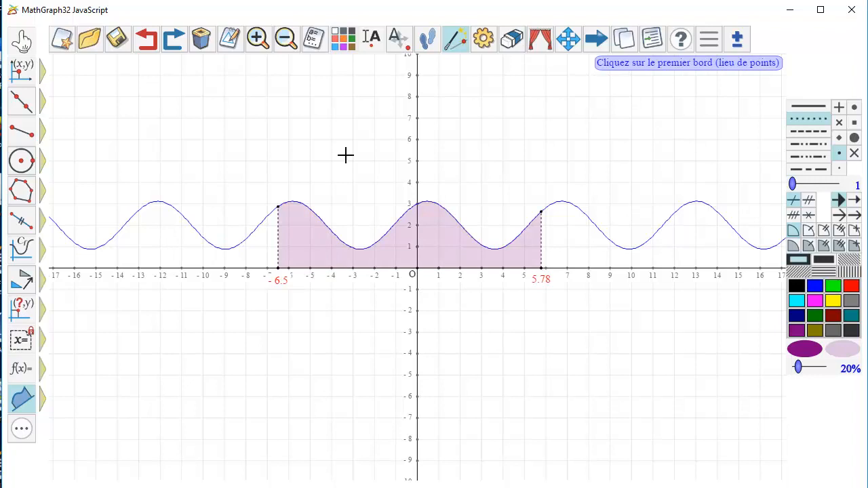
Step: Hide the point locus forming the curve portion between a and b, choosing the last of the overlapping curves
left_click(512, 41)
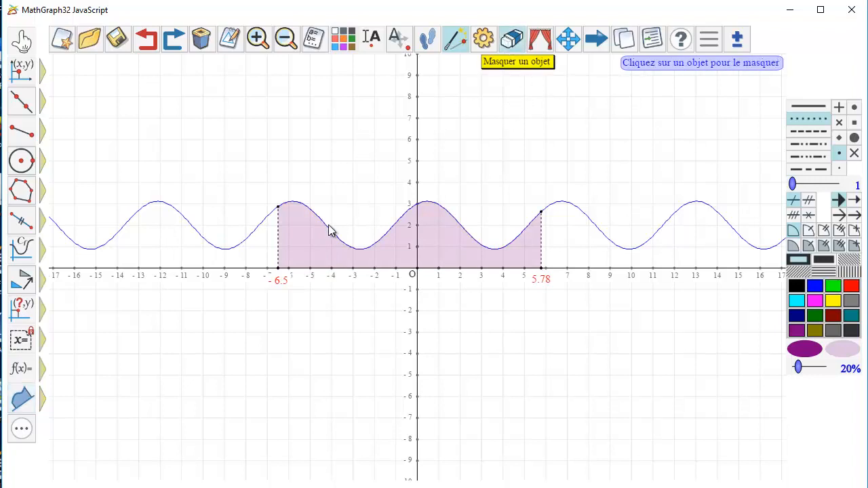
left_click(322, 219)
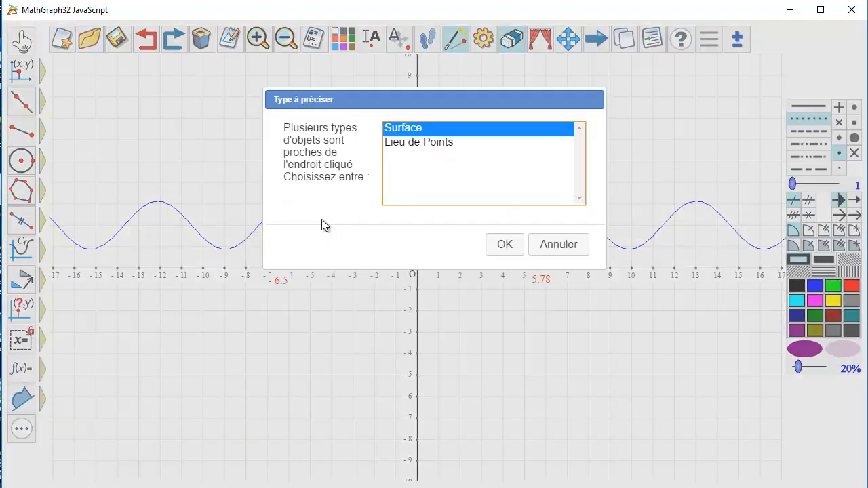
left_click(422, 144)
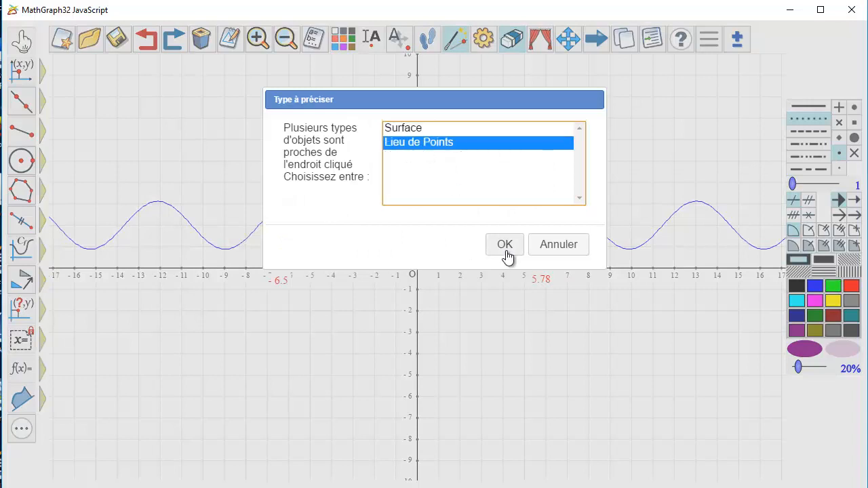
left_click(502, 247)
left_click(470, 230)
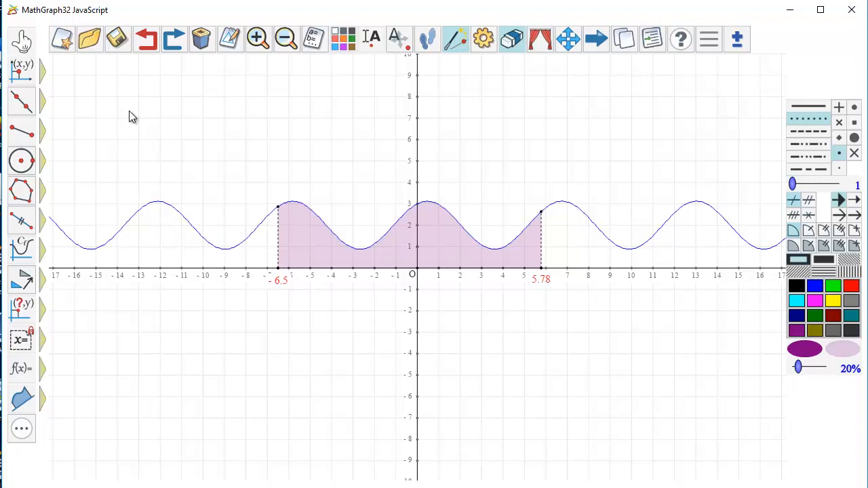
Step: Start a real calculation named S and insert the integrale function into its formula
left_click(20, 369)
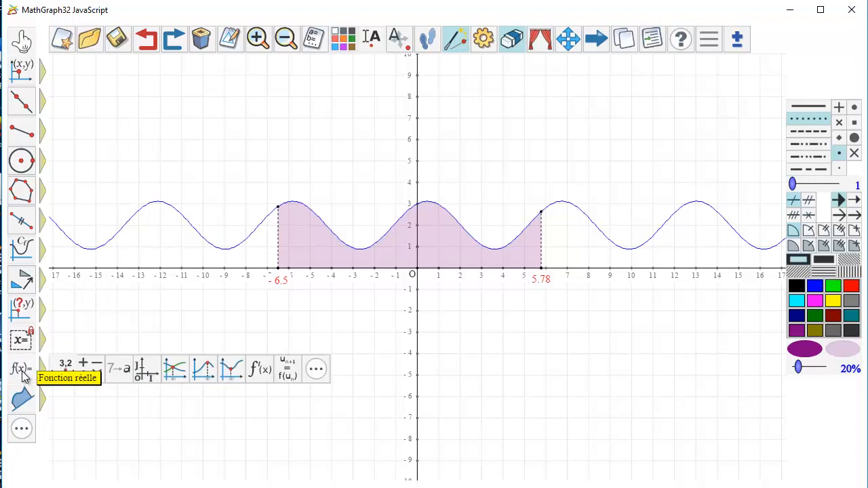
left_click(93, 372)
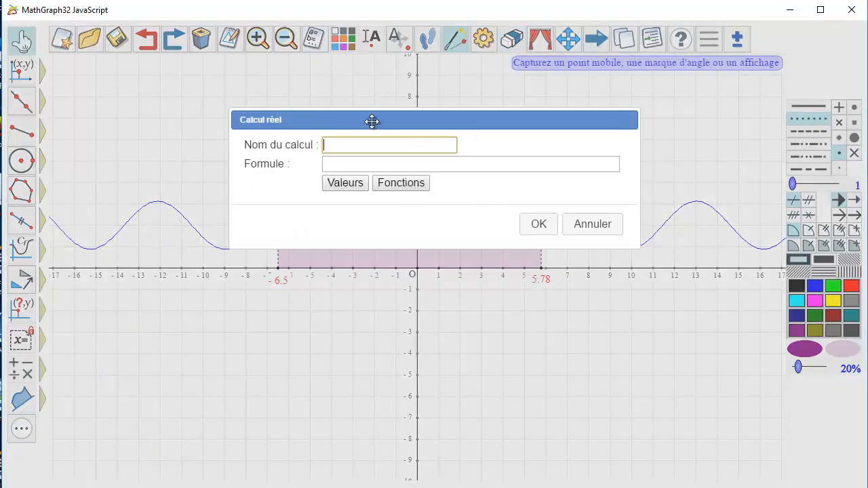
type("S")
left_click(335, 169)
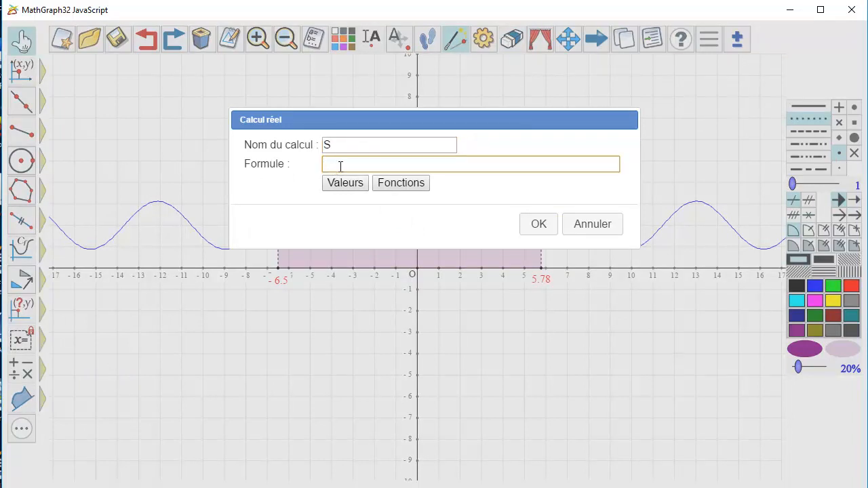
left_click(398, 184)
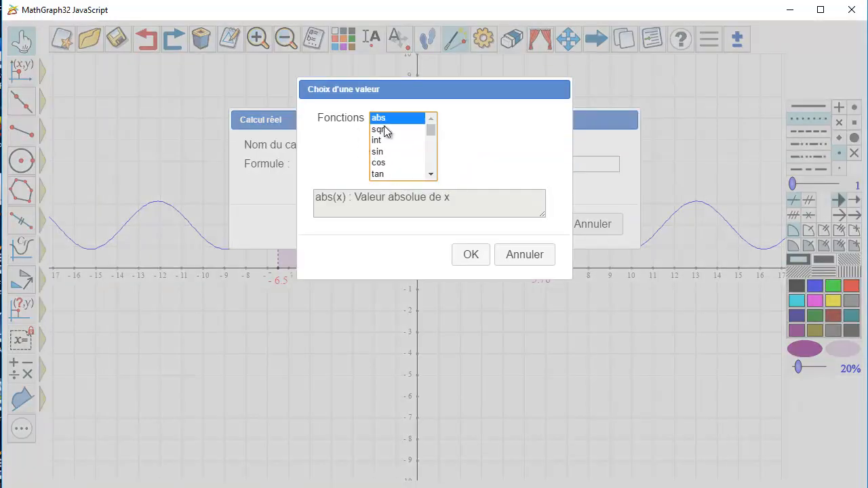
scroll(385, 131, "down", 10)
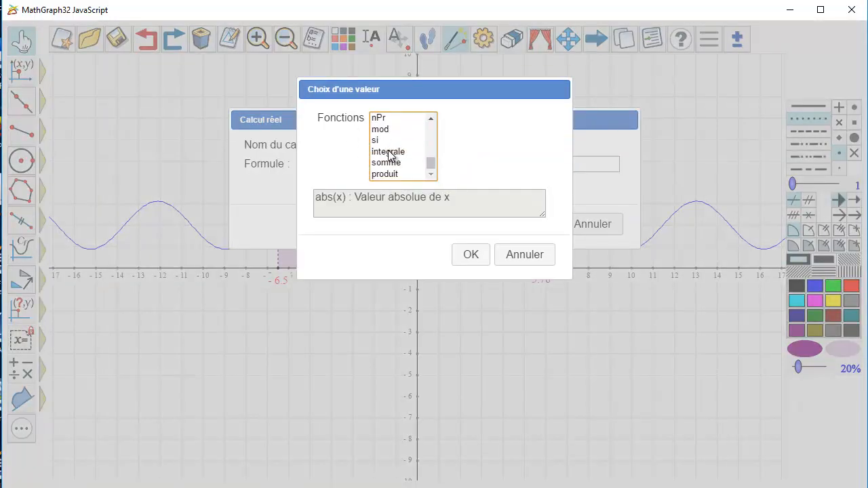
left_click(390, 152)
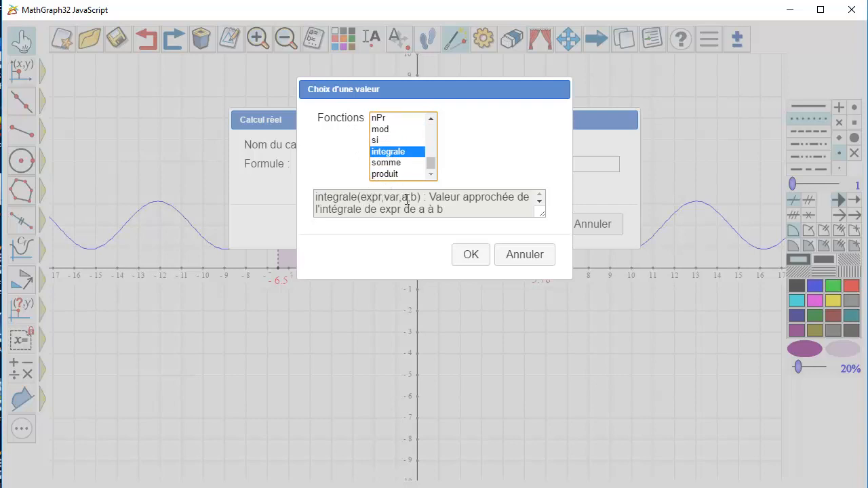
left_click(477, 257)
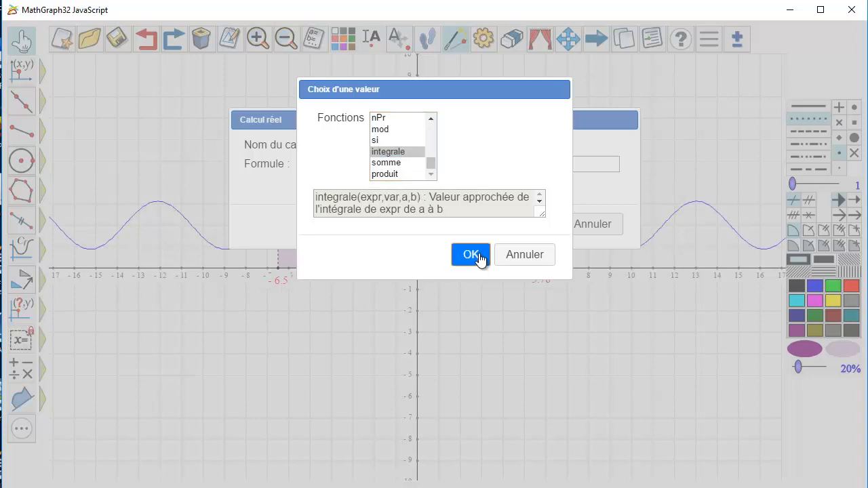
left_click(479, 257)
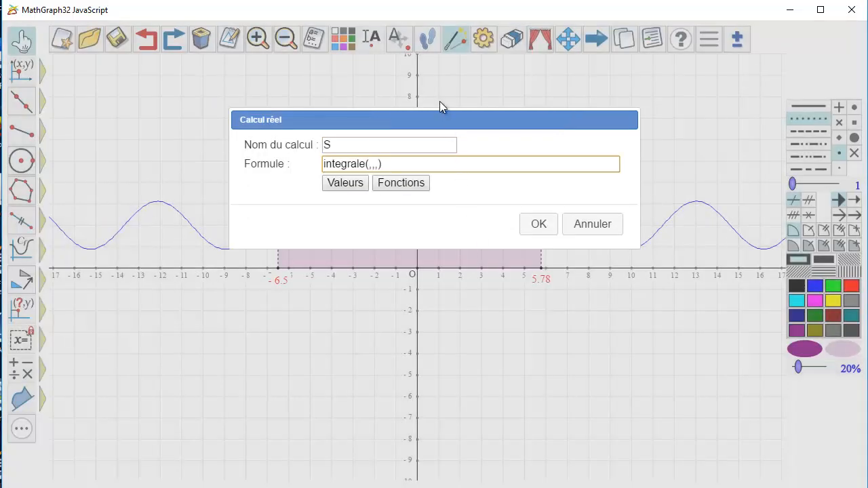
Step: Complete the formula of S as integrale(f(x),x,a,b) and create the calculation
type("f(x)")
key("Right")
type("x,a")
key("Right")
type("b")
left_click(544, 229)
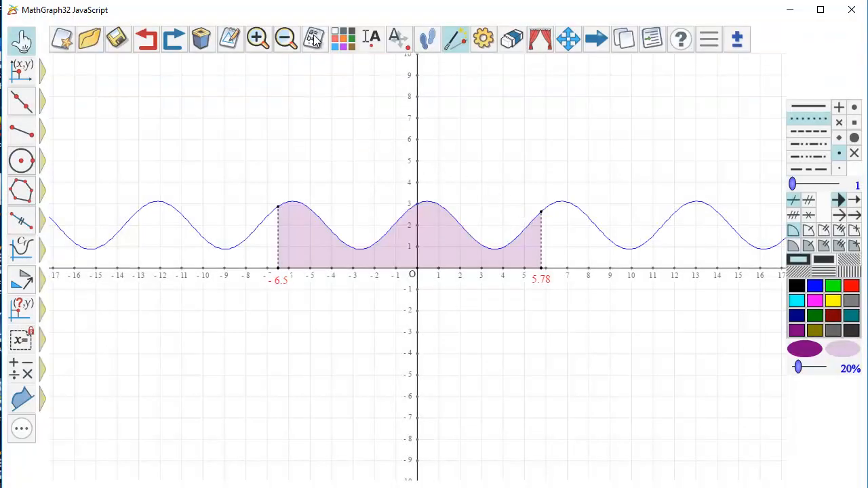
Step: Examine the formula and current value of S in the list of numerical objects
left_click(314, 39)
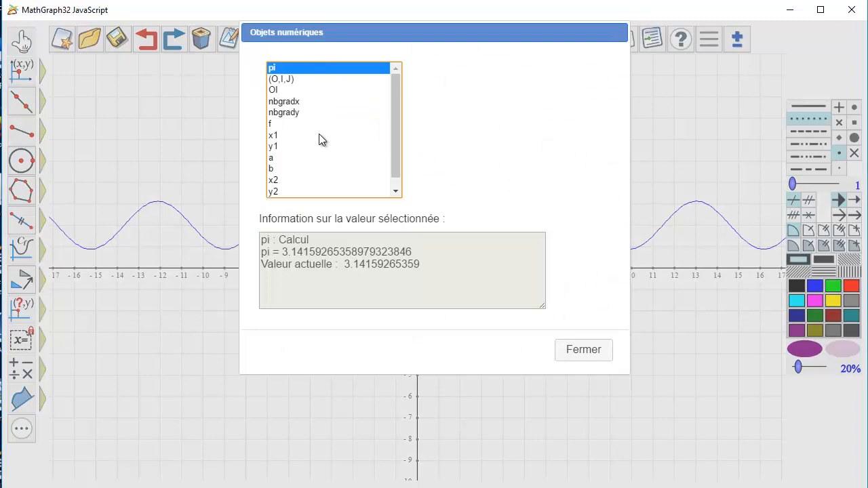
scroll(319, 139, "down", 1)
left_click(278, 192)
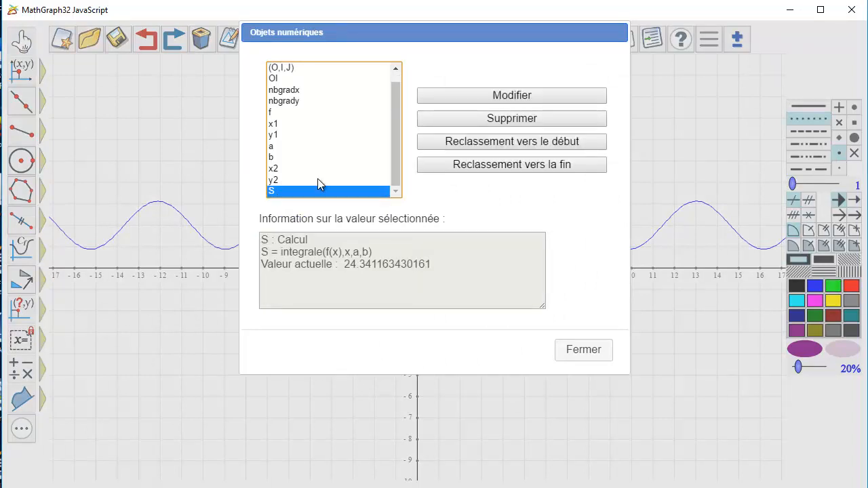
left_click(578, 349)
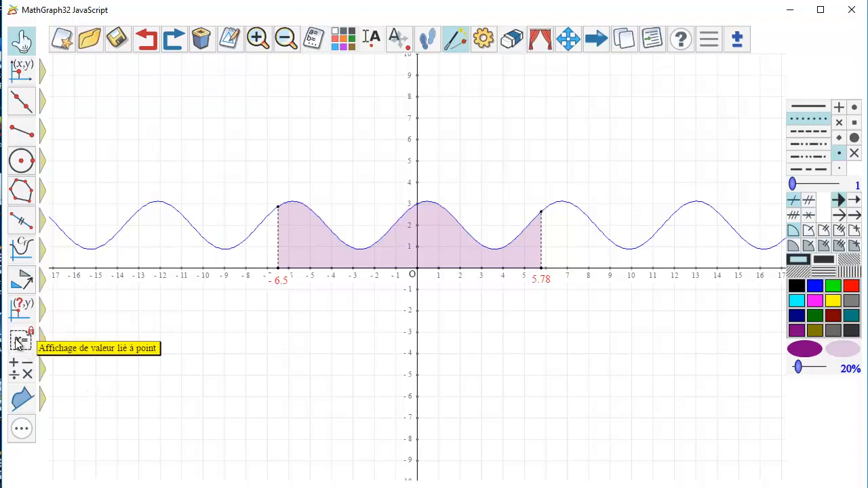
Step: Start a free LaTeX display in the figure's upper-left area and insert an integral with the value of a as its lower bound
mouse_move(17, 344)
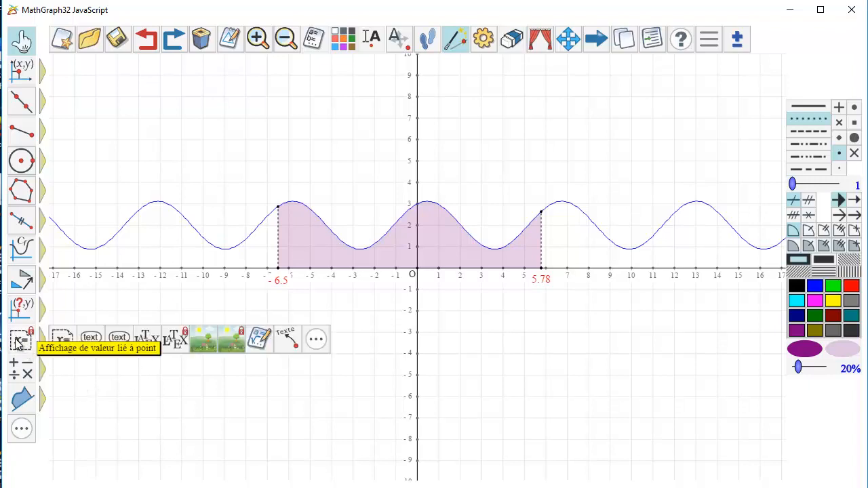
left_click(149, 346)
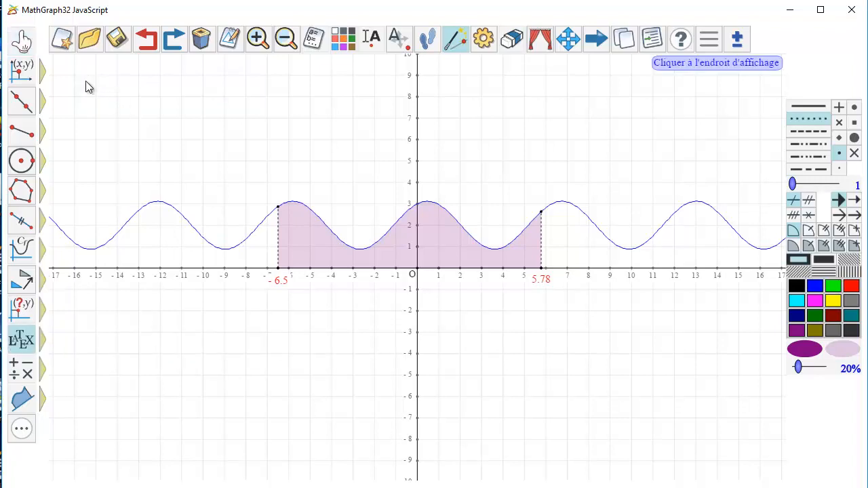
left_click(86, 81)
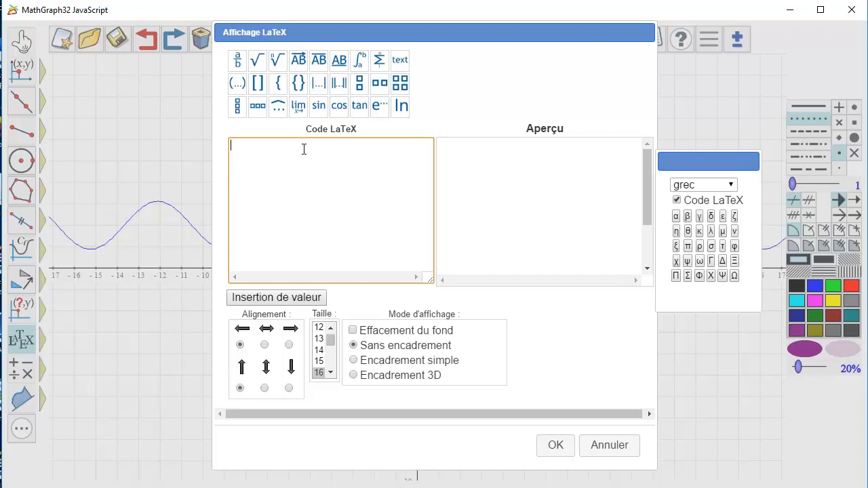
left_click(362, 63)
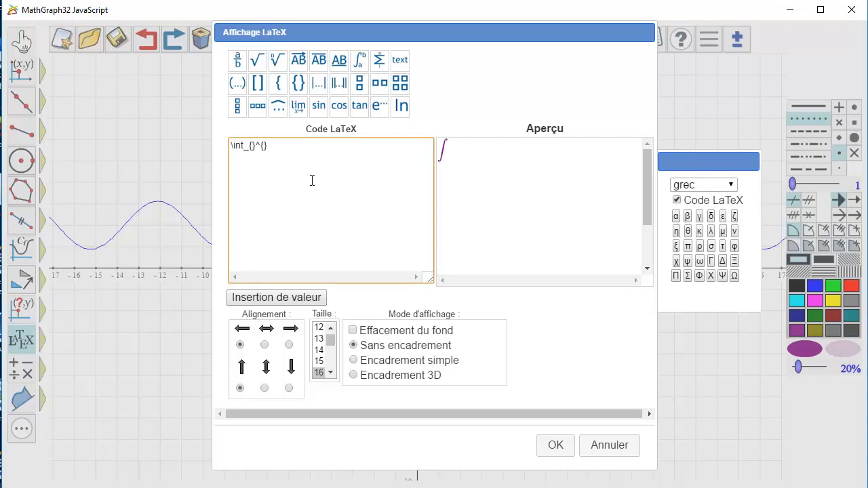
left_click(291, 299)
left_click(309, 135)
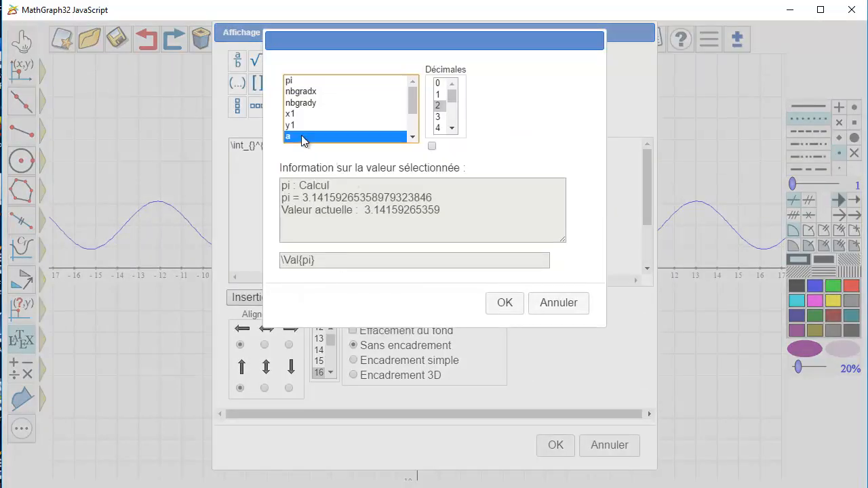
left_click(505, 304)
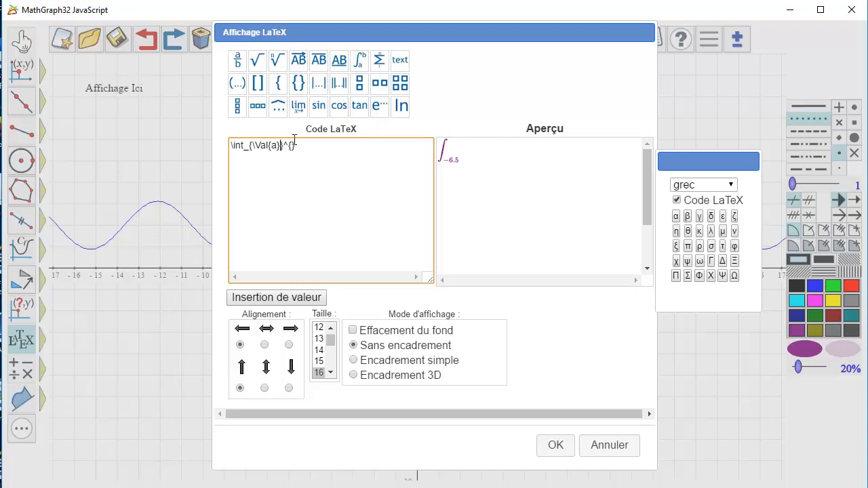
Step: Insert the value of b, with two decimals, as the upper bound of the LaTeX integral
left_click(282, 298)
scroll(362, 104, "down", 2)
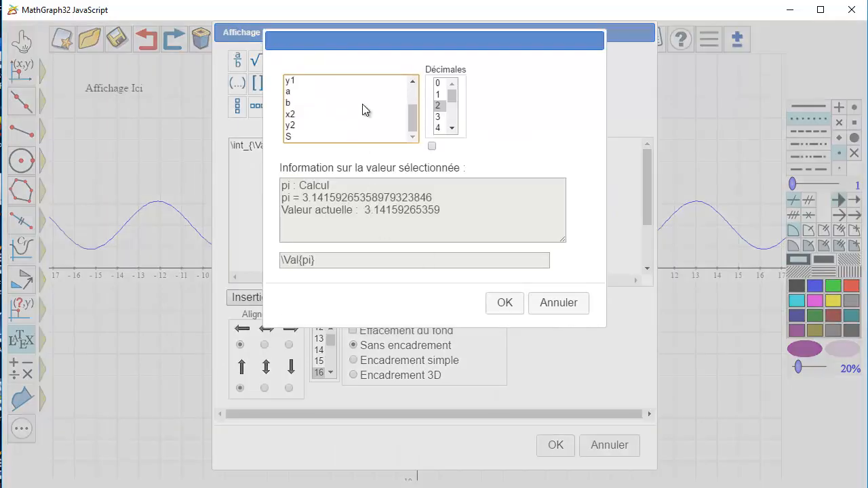
left_click(326, 102)
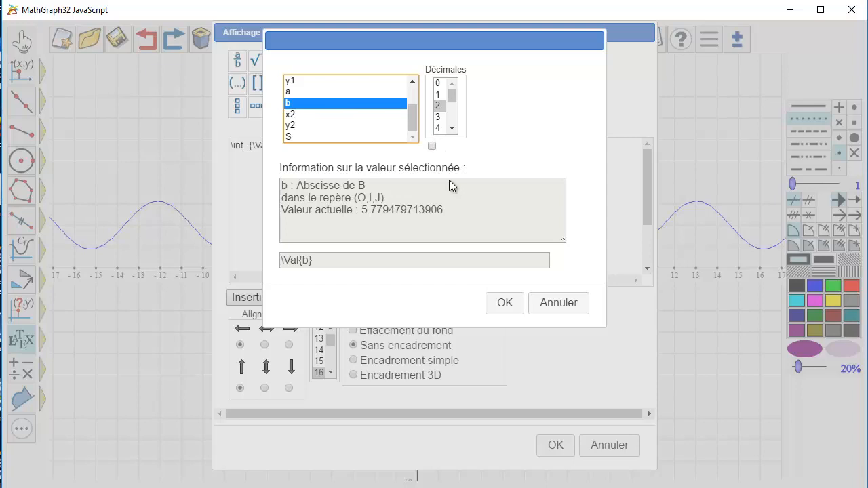
left_click(508, 310)
Step: Add \For{f}dx after the integral's bounds in the LaTeX code
left_click(377, 149)
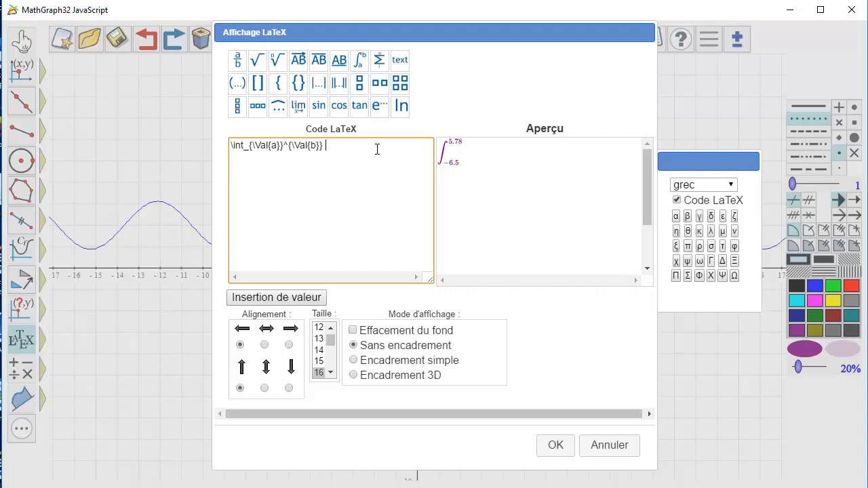
type("\\For")
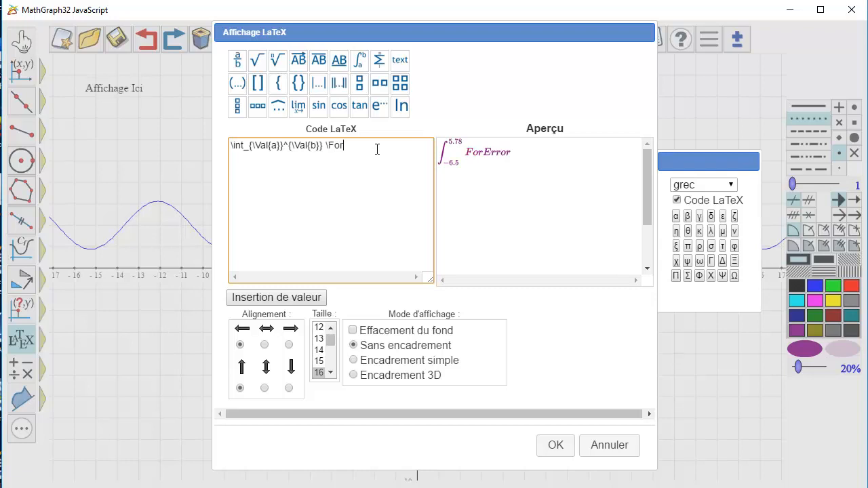
type("{f}")
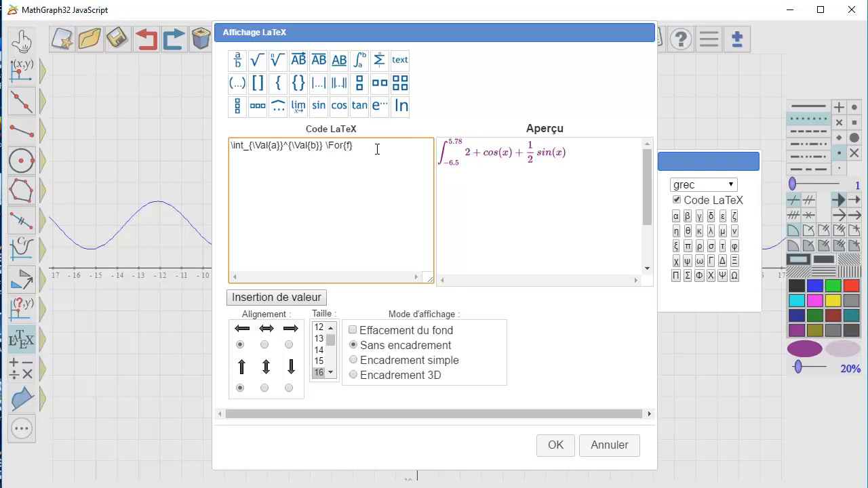
type("dx")
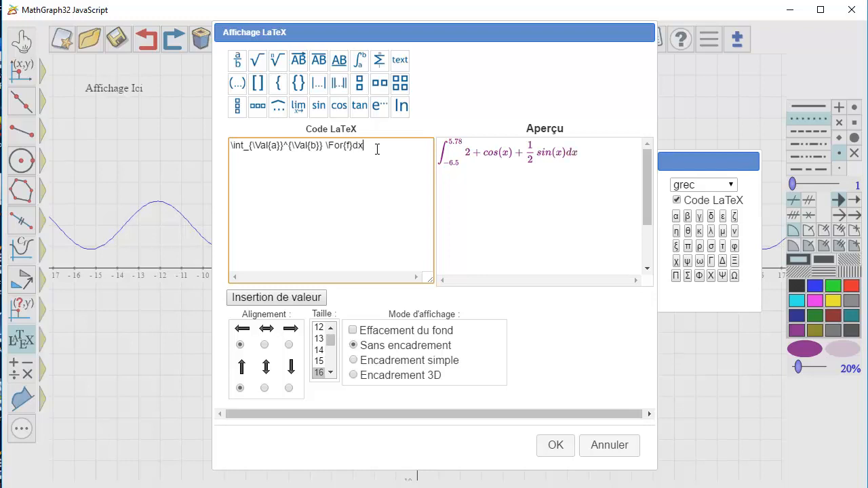
type("=")
key("BackSpace")
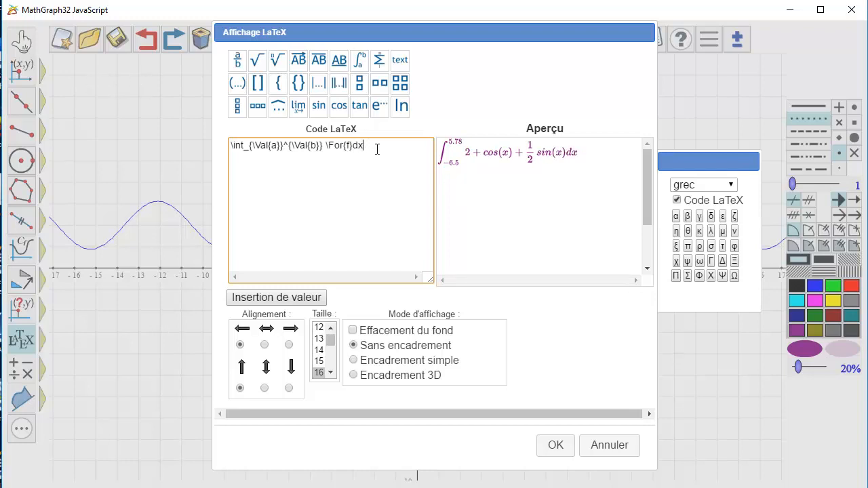
Step: Append the \approx symbol and the value of S with 4 decimals to the LaTeX code
left_click(731, 187)
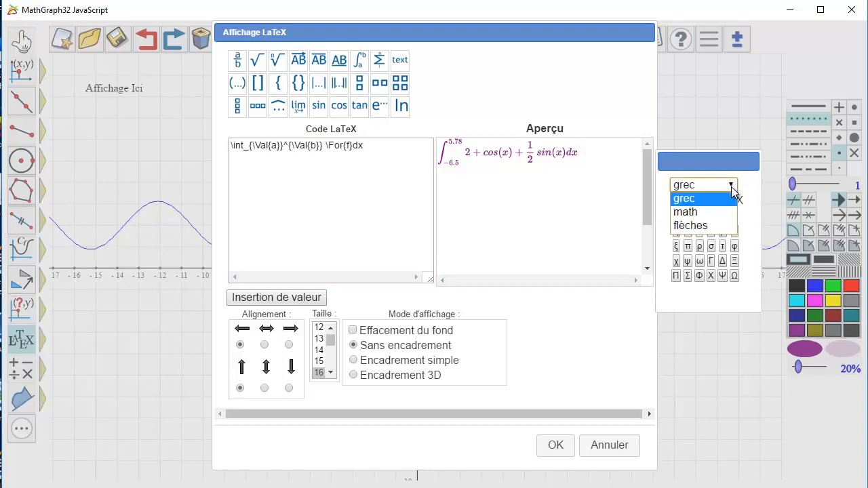
left_click(715, 213)
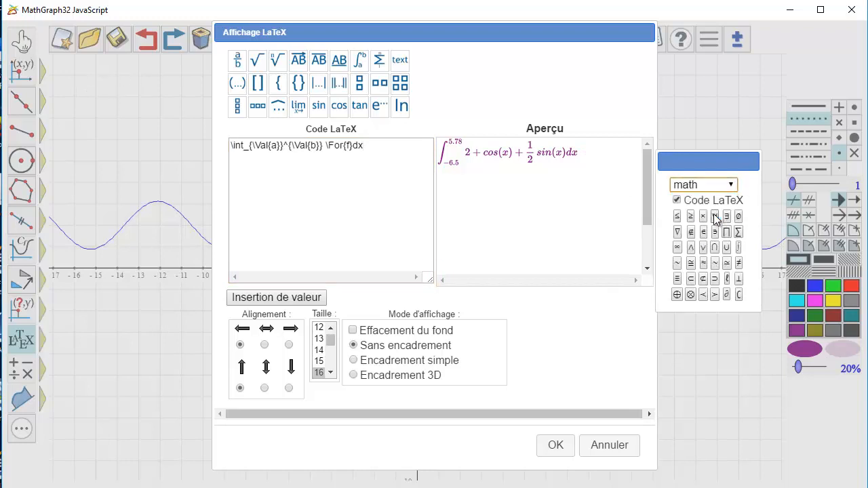
left_click(705, 265)
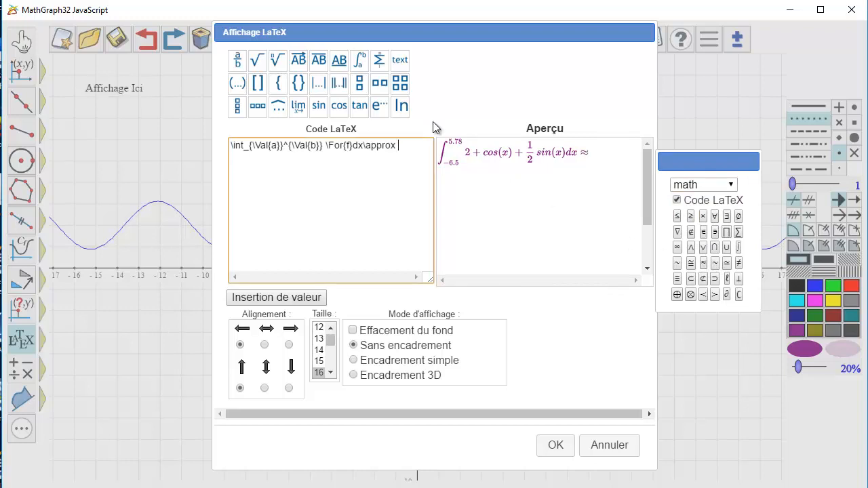
left_click(292, 300)
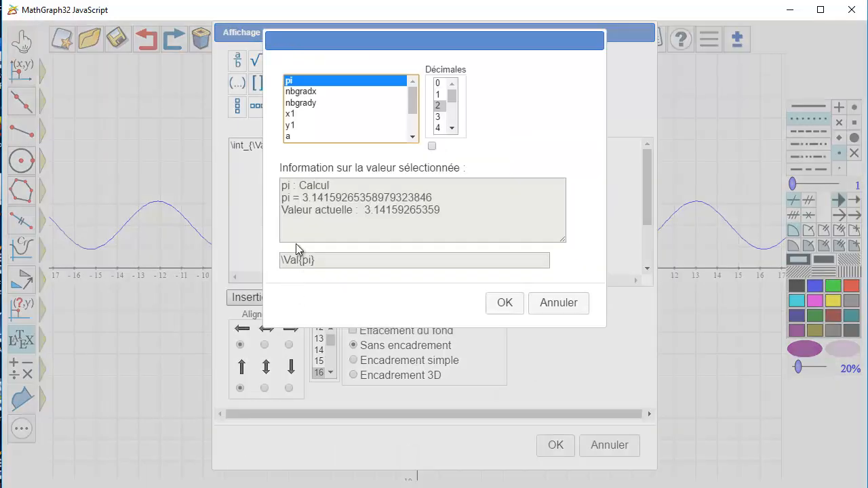
scroll(330, 116, "down", 2)
left_click(290, 139)
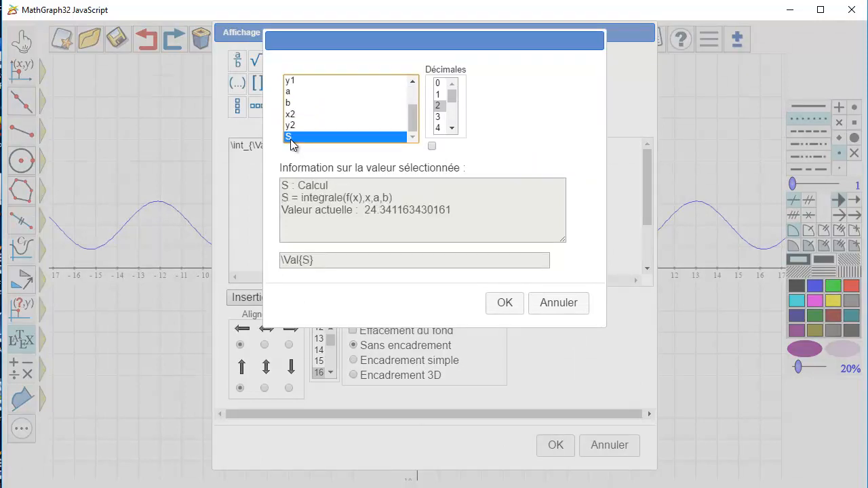
left_click(438, 128)
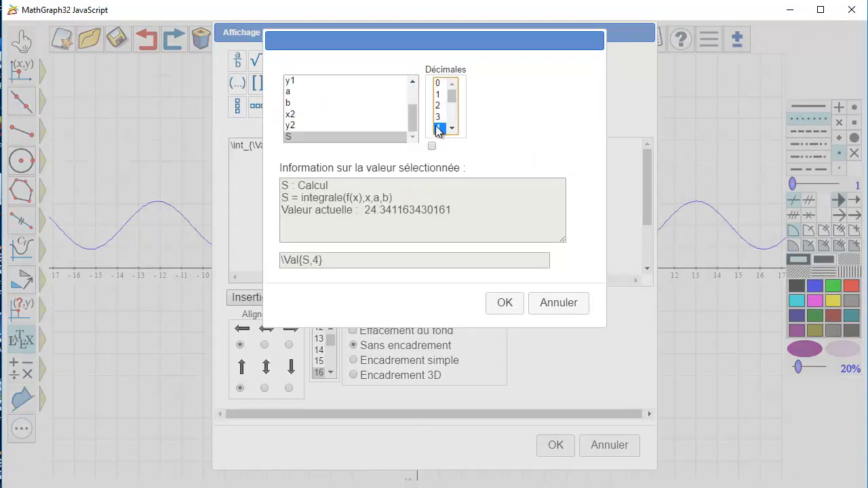
left_click(508, 304)
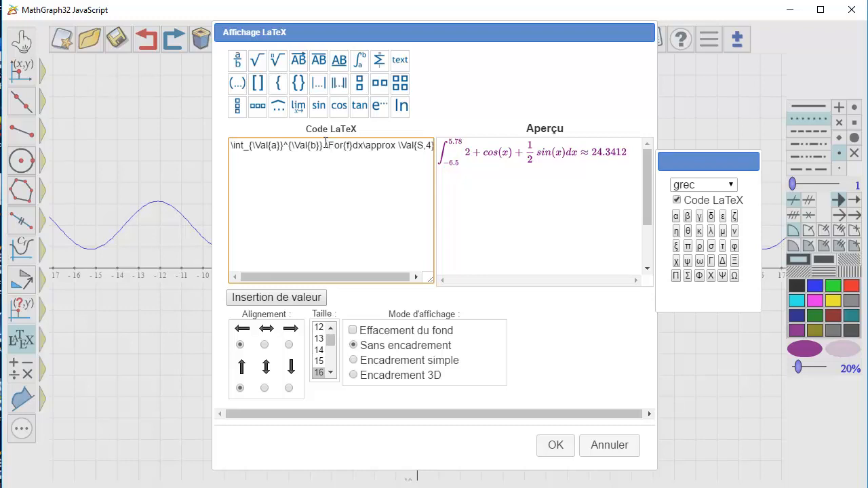
Step: Enclose \For{f} in square brackets in the LaTeX code and create the display
left_click_drag(326, 145, 355, 147)
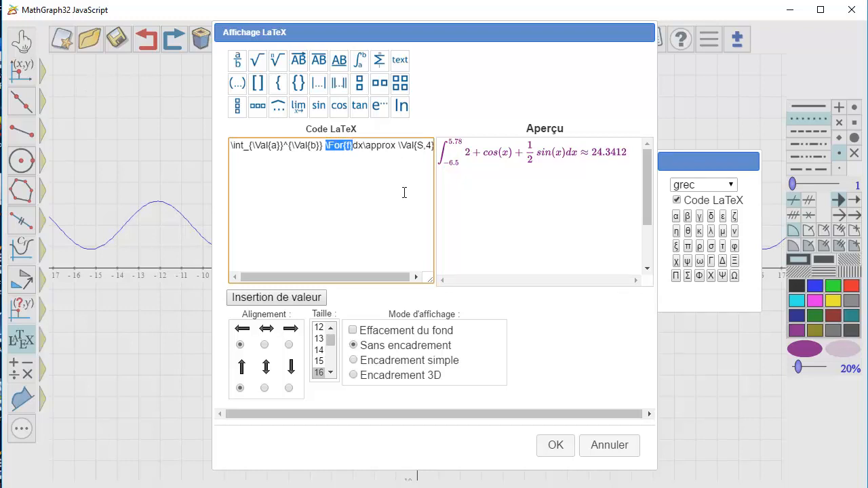
left_click(259, 86)
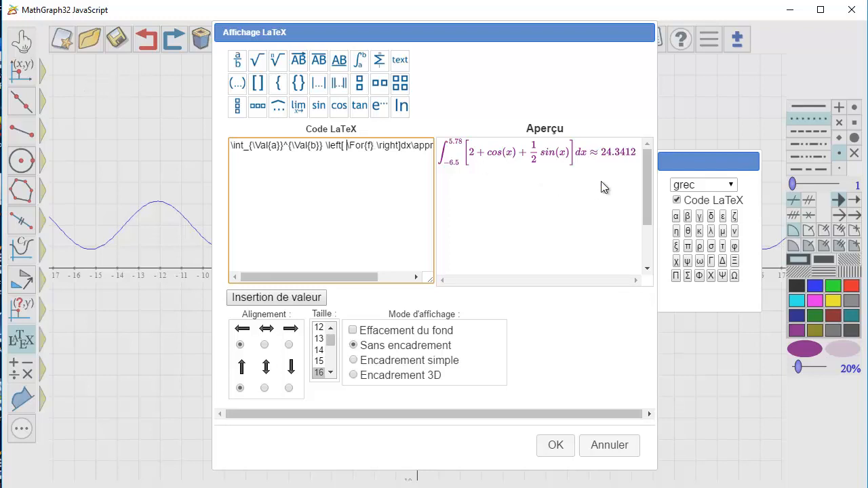
left_click(558, 445)
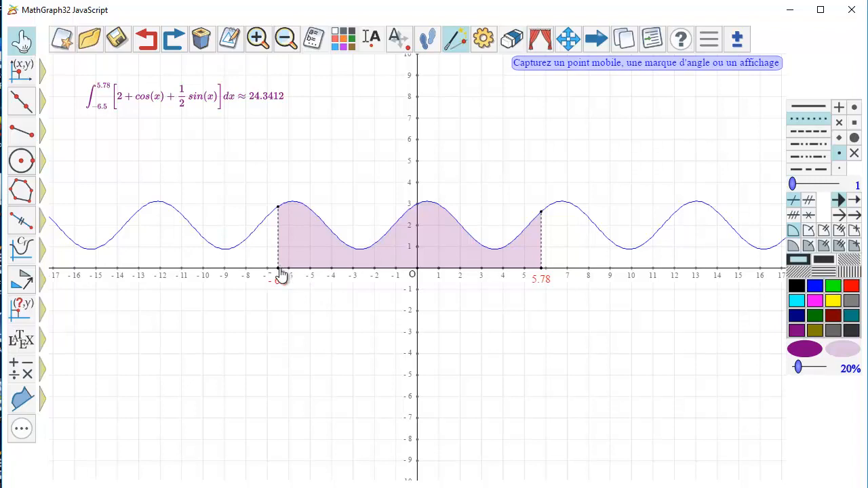
Step: Move the lower-bound point along the x-axis to about -3.97 and the upper-bound point to about 4.45
left_click_drag(282, 276, 333, 297)
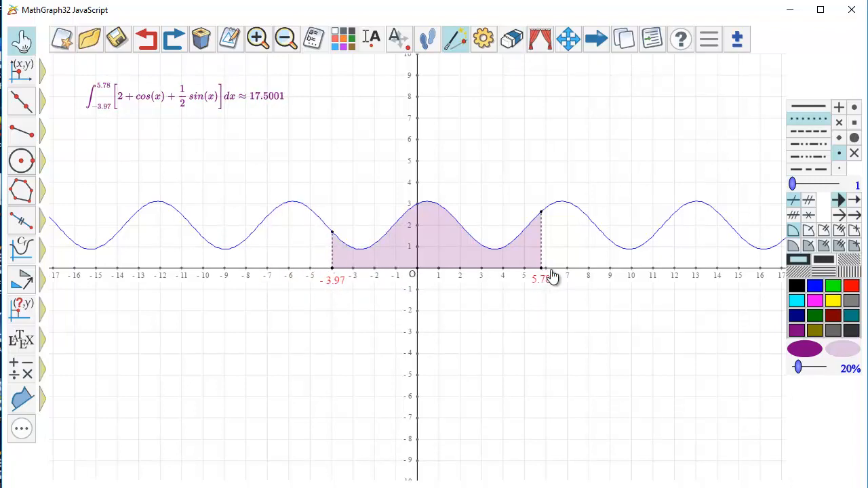
left_click_drag(554, 278, 513, 291)
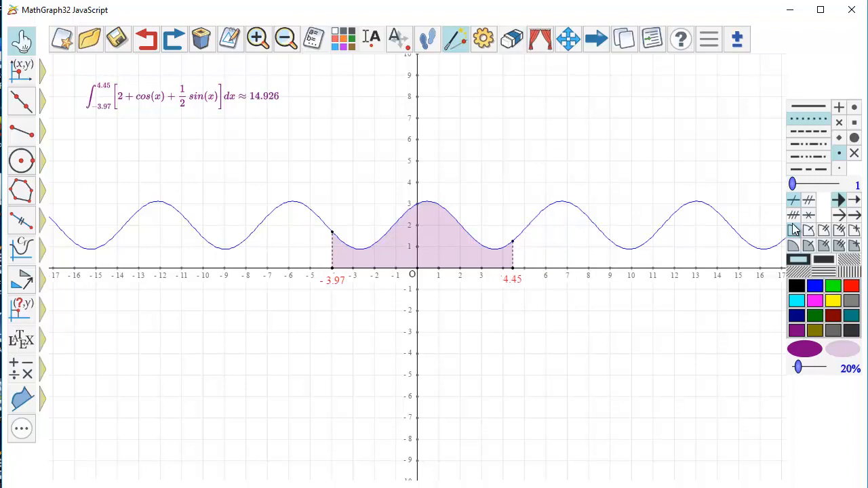
Step: Start a blue formula editor for f below the integral display, with background erasing (Effacement du fond) enabled
left_click(817, 288)
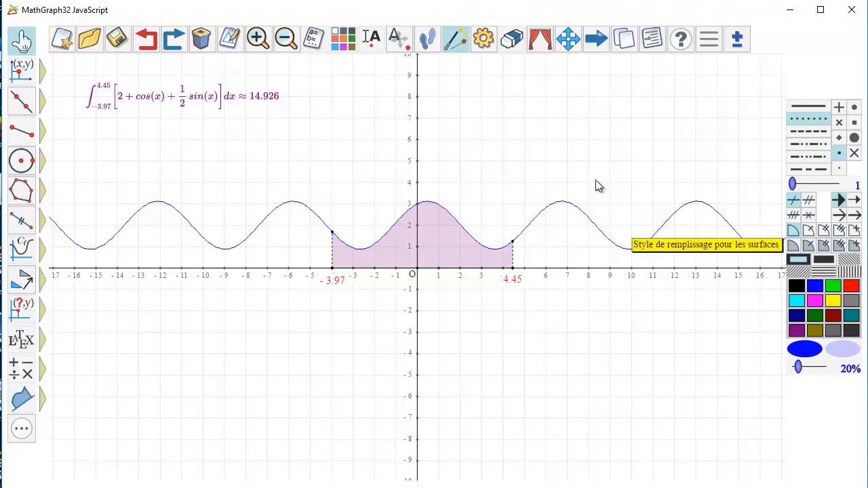
left_click(27, 345)
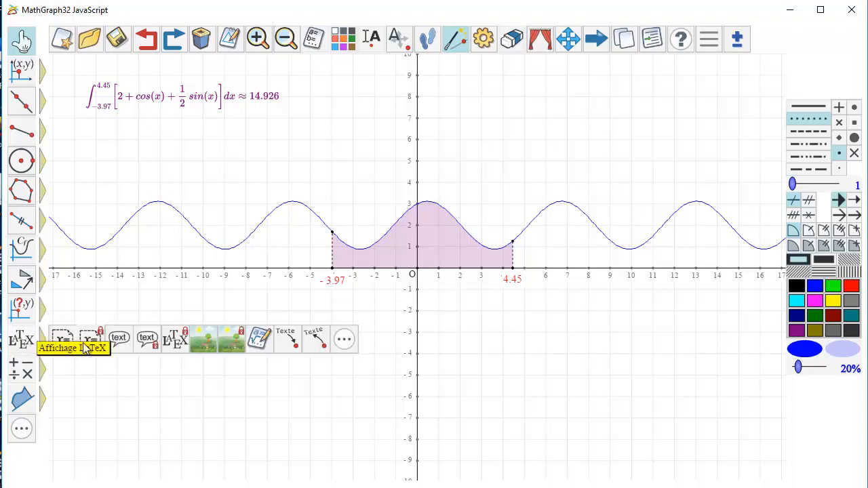
left_click(258, 344)
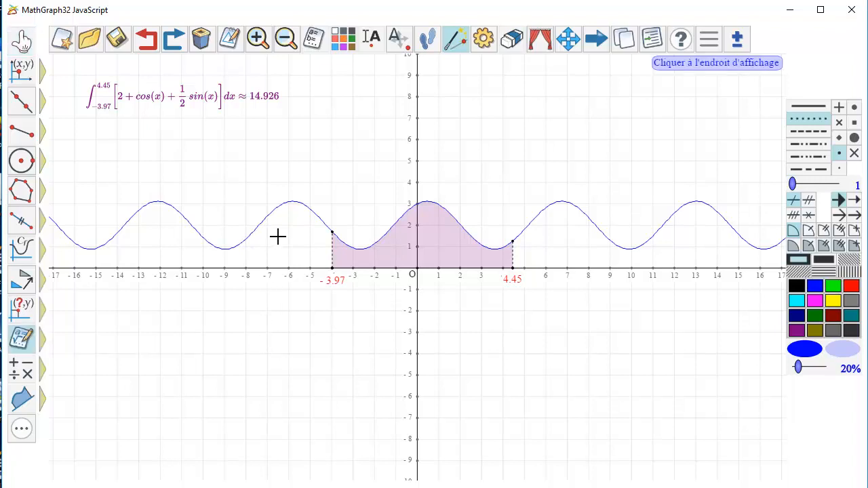
left_click(90, 139)
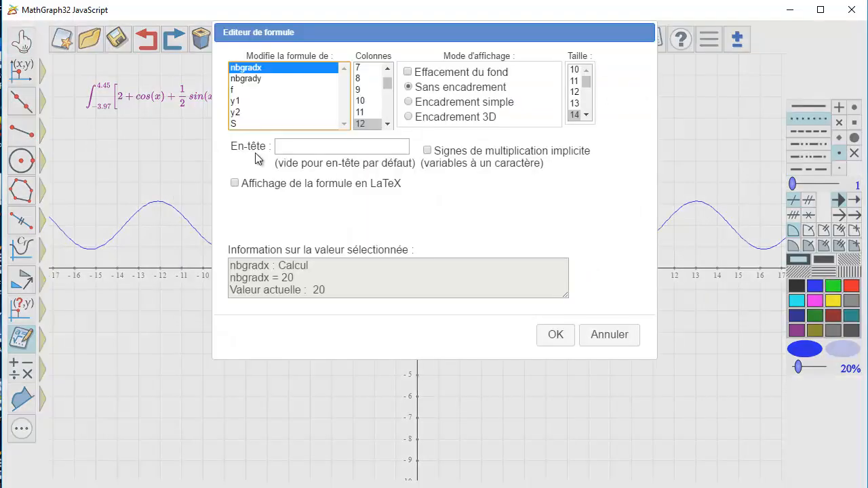
left_click(259, 90)
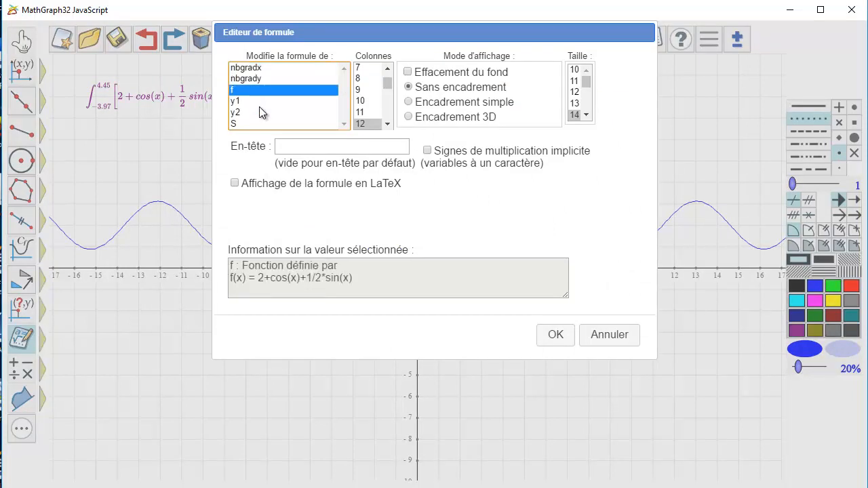
left_click(409, 73)
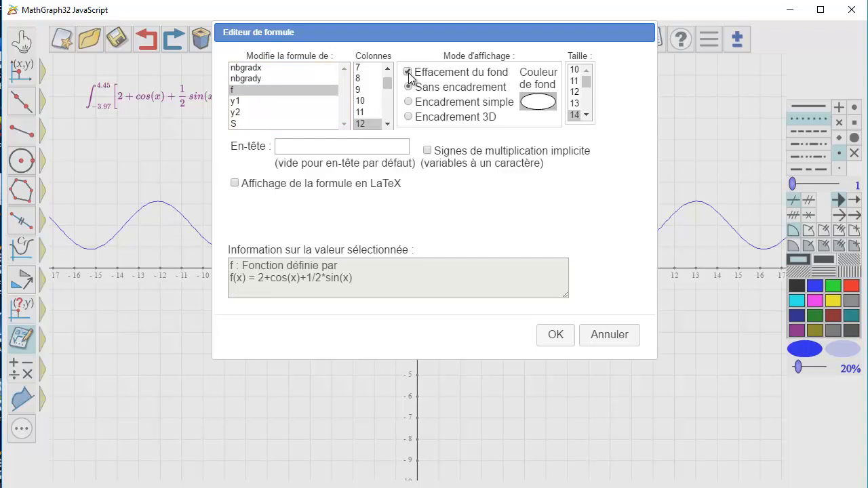
Step: Give the formula editor the header $f(x)=$, enable implicit multiplication signs and LaTeX display of the formula, and create it
left_click(323, 148)
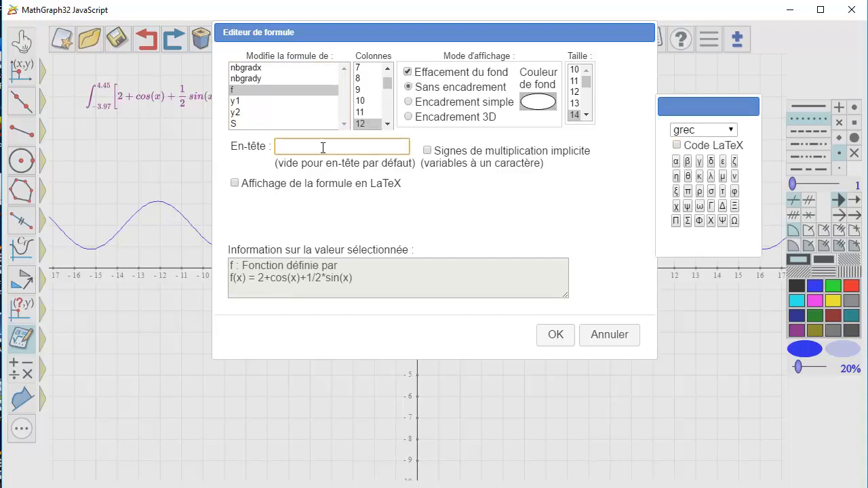
type("$$")
type("f(x)")
type("=$")
left_click(427, 150)
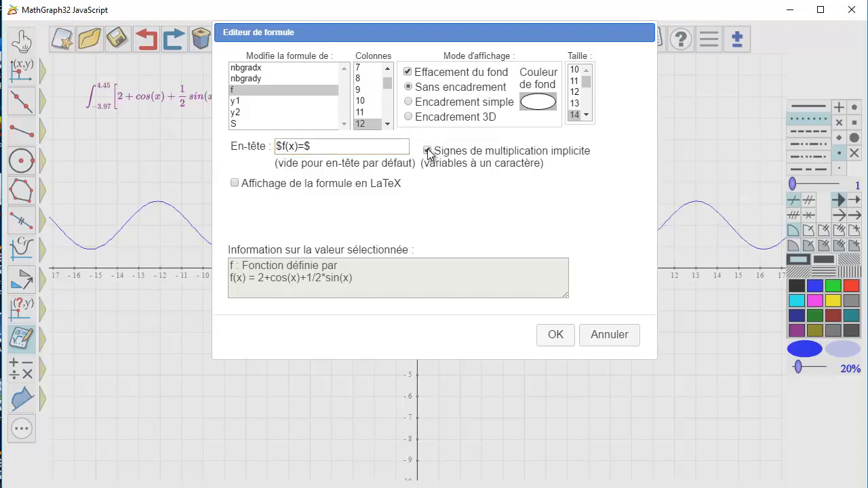
left_click(235, 184)
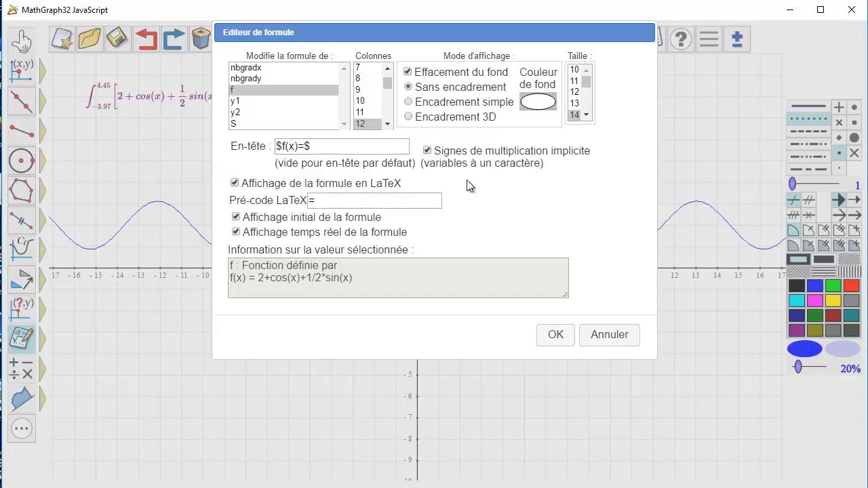
left_click(557, 336)
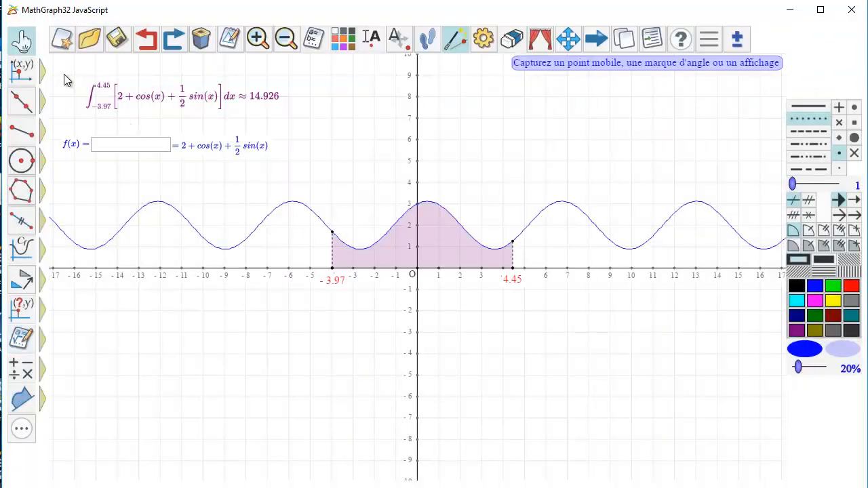
Step: Move the formula editor closer beneath the integral display and redefine f(x) in it as 3+sin(2x)+cos(3x)
left_click_drag(71, 149, 89, 143)
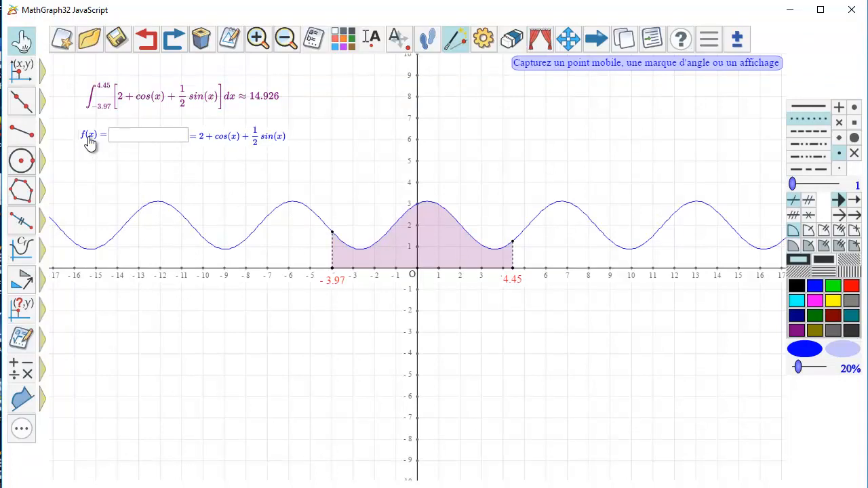
left_click(129, 135)
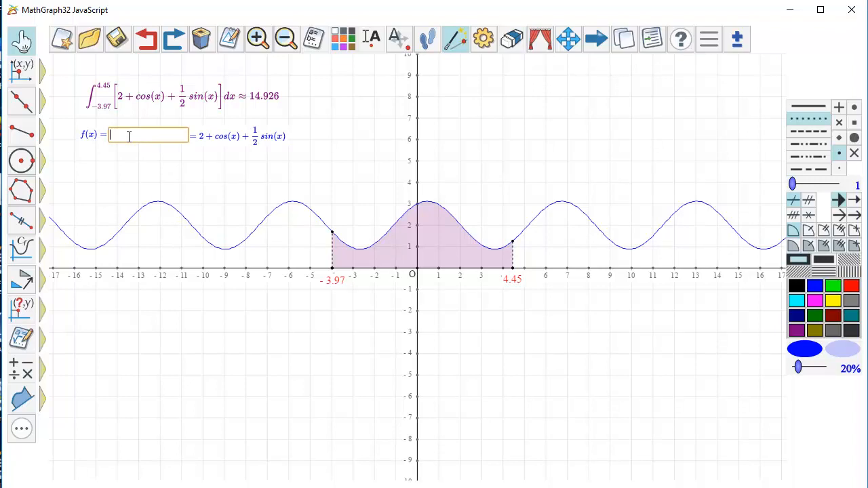
type("3+")
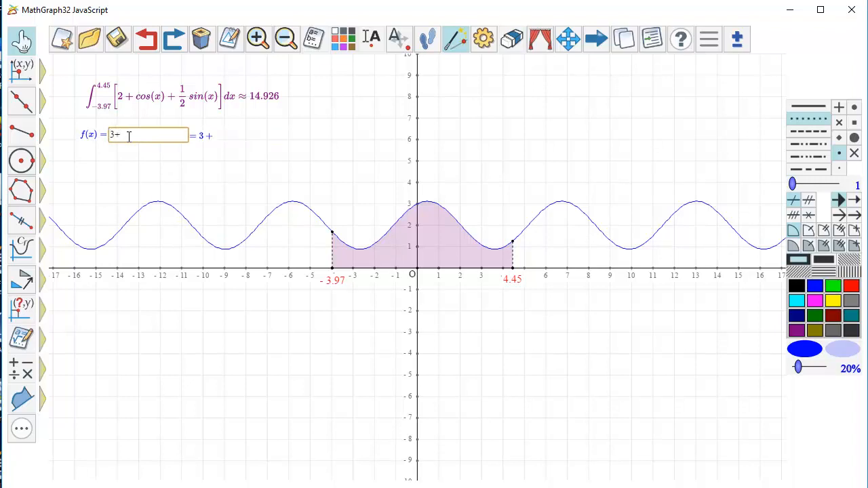
type("sin(2)x")
type("+cos(3)x")
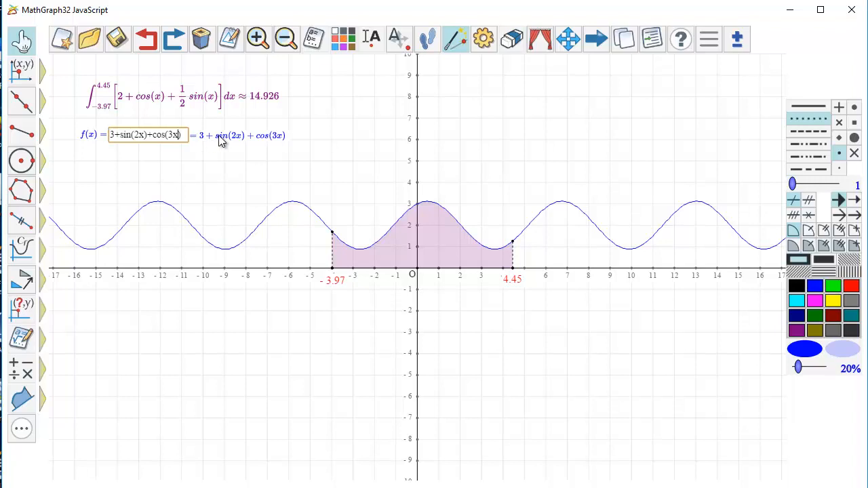
key("Return")
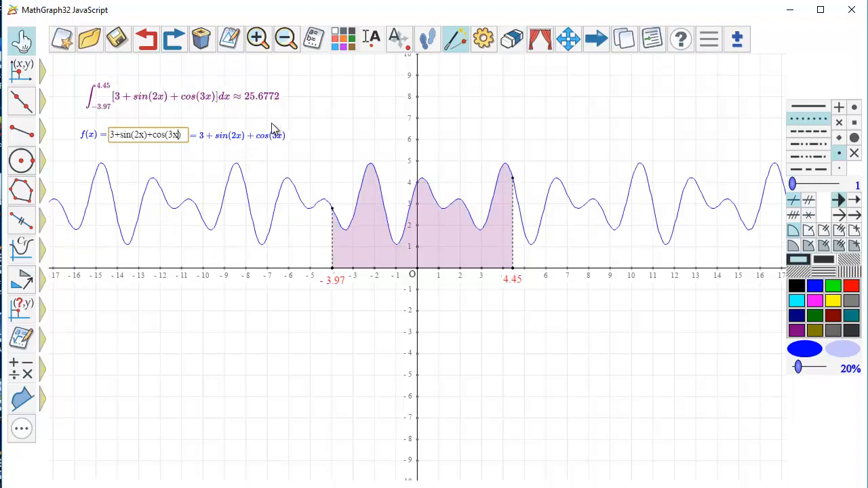